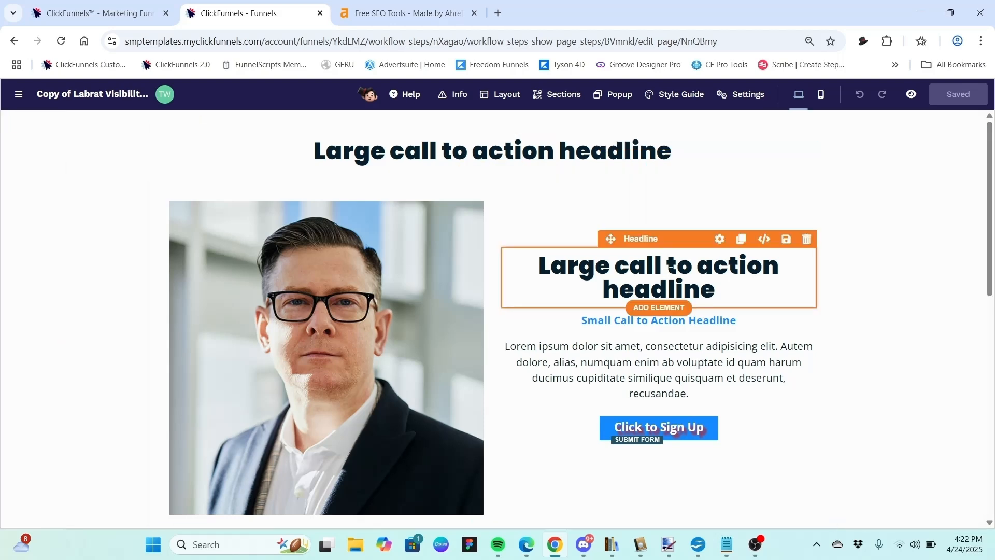
# Look through the page and examine the top section's margin, paint, size and padding settings
pyautogui.scroll(-8, 934, 345)
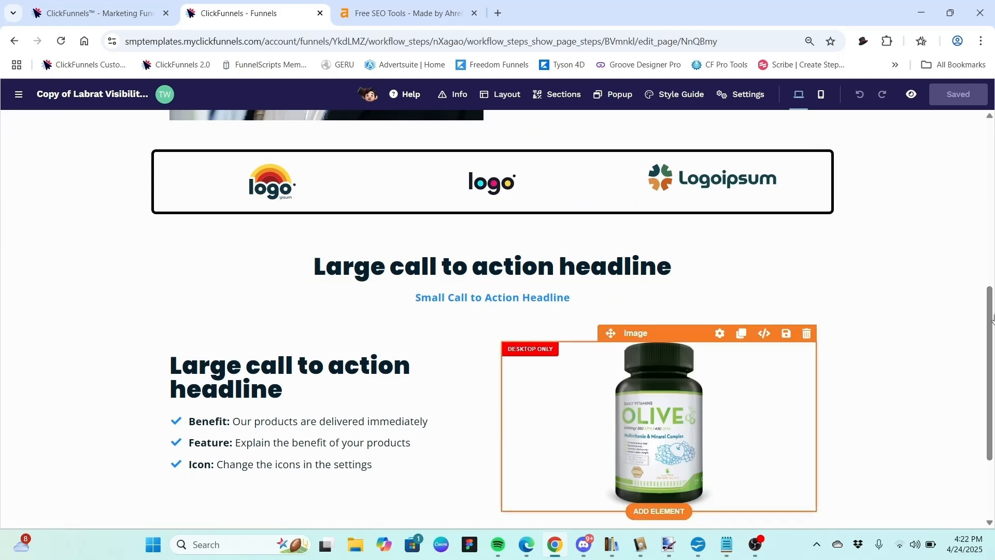
pyautogui.moveTo(990, 304); pyautogui.dragTo(964, 79)
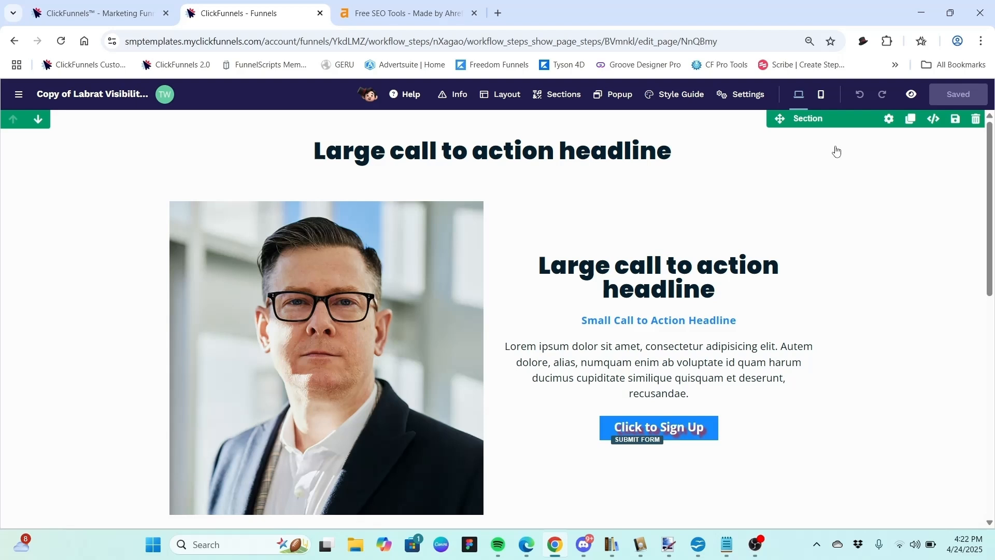
pyautogui.click(889, 122)
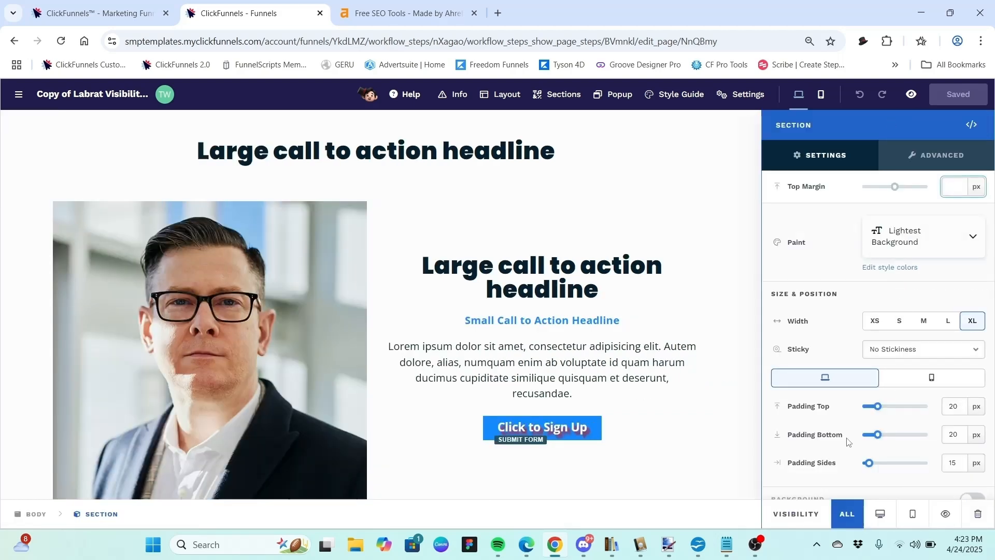
pyautogui.write('0')
pyautogui.click(798, 275)
pyautogui.scroll(-3, 797, 276)
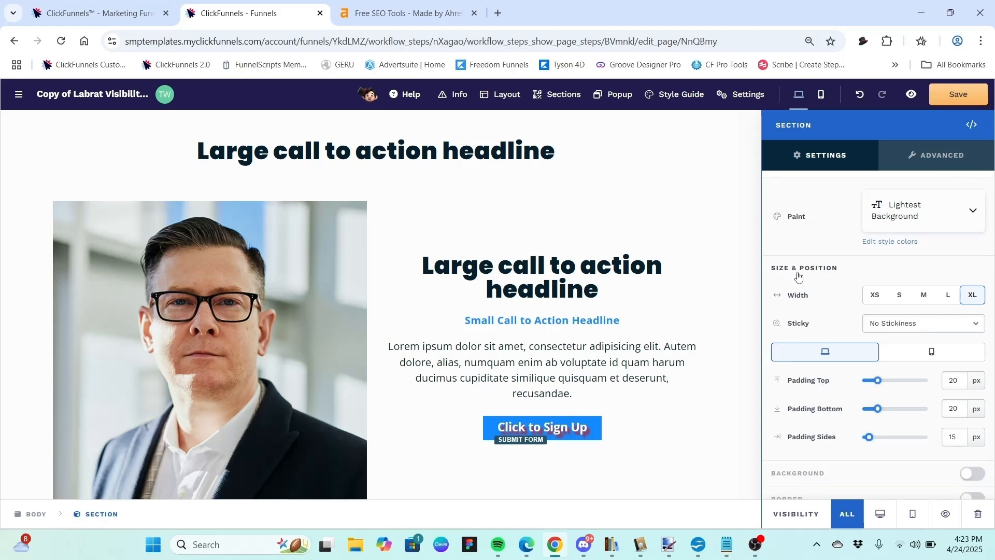
# Examine the settings of the two-column row and of the portrait image, down to their border and corner options
pyautogui.click(705, 308)
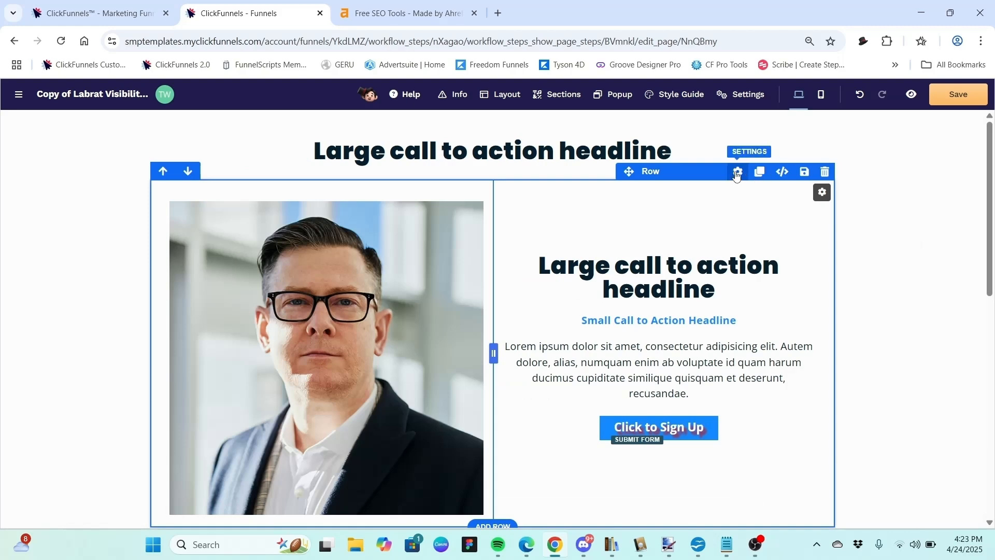
pyautogui.click(736, 172)
pyautogui.click(818, 260)
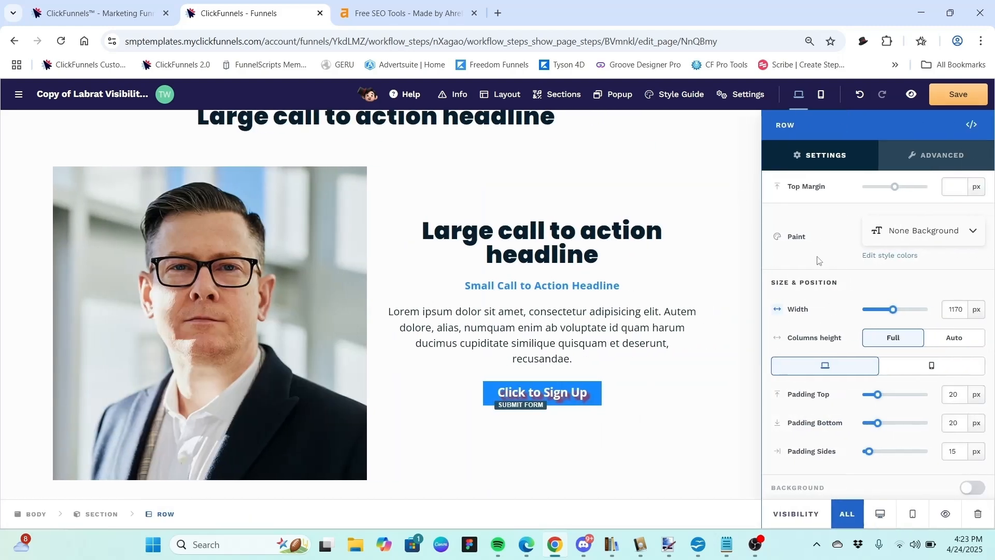
pyautogui.scroll(-2, 818, 260)
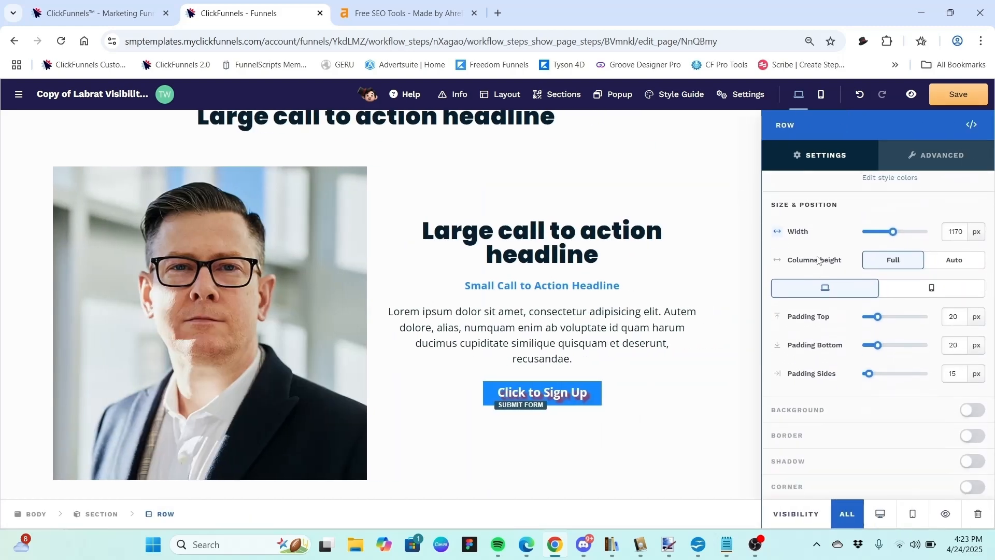
pyautogui.click(654, 443)
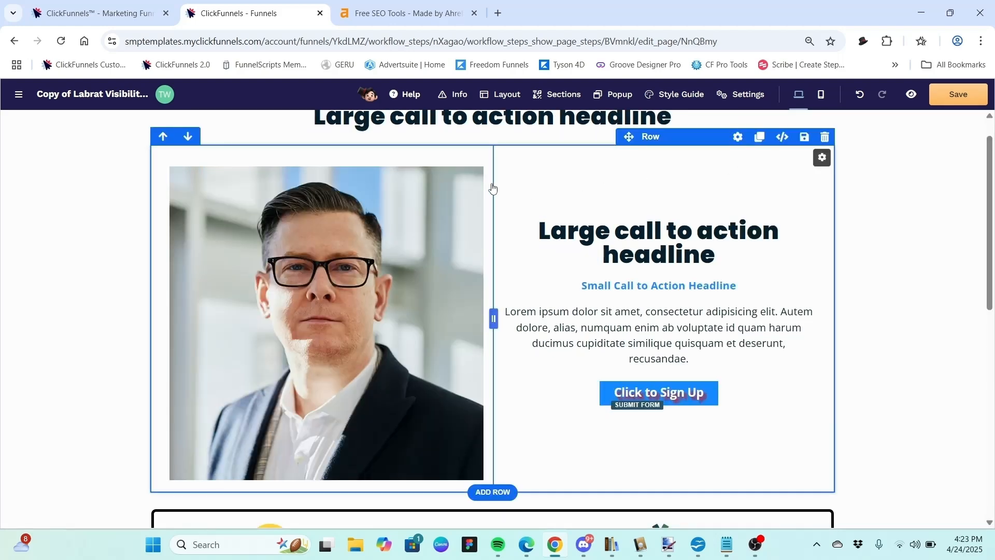
pyautogui.click(387, 157)
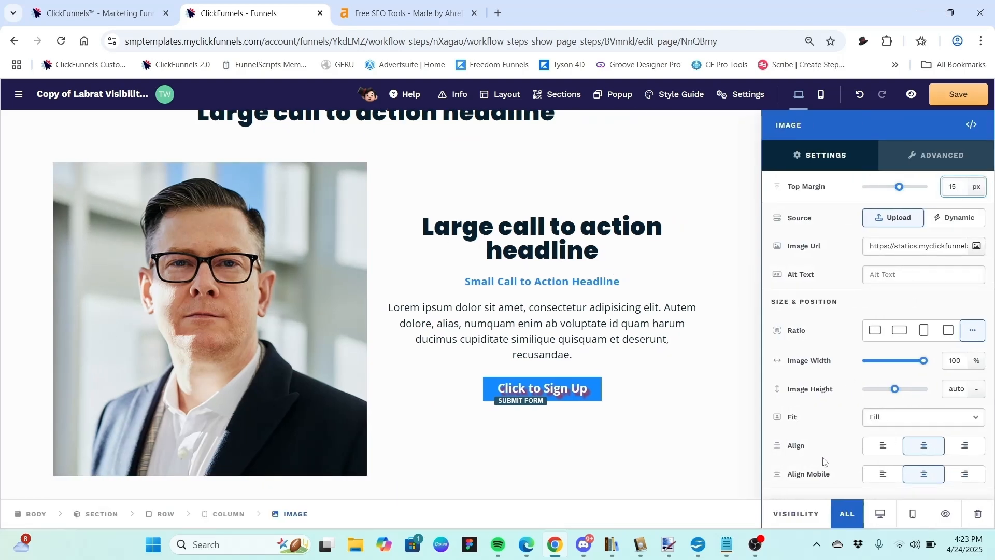
pyautogui.scroll(-10, 824, 461)
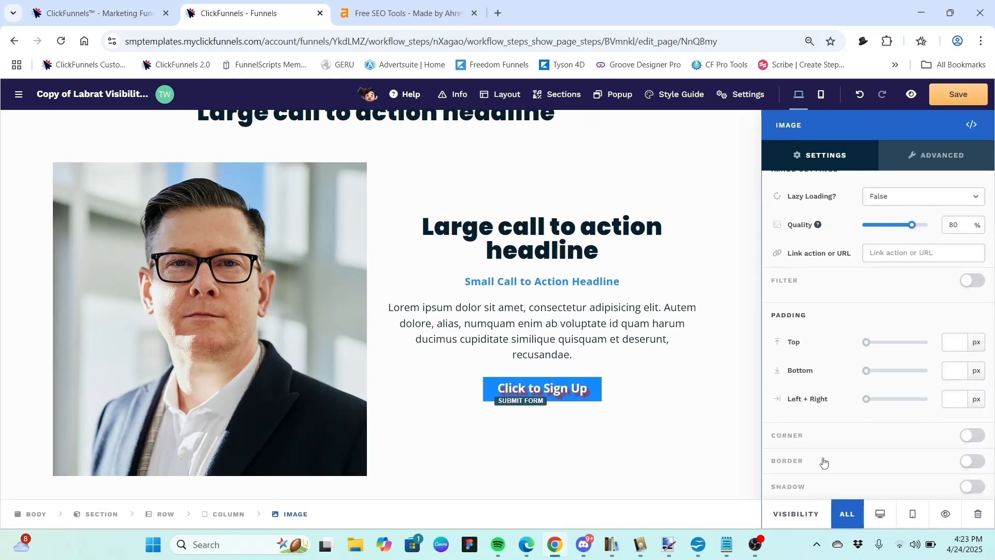
pyautogui.click(727, 412)
pyautogui.scroll(1, 991, 173)
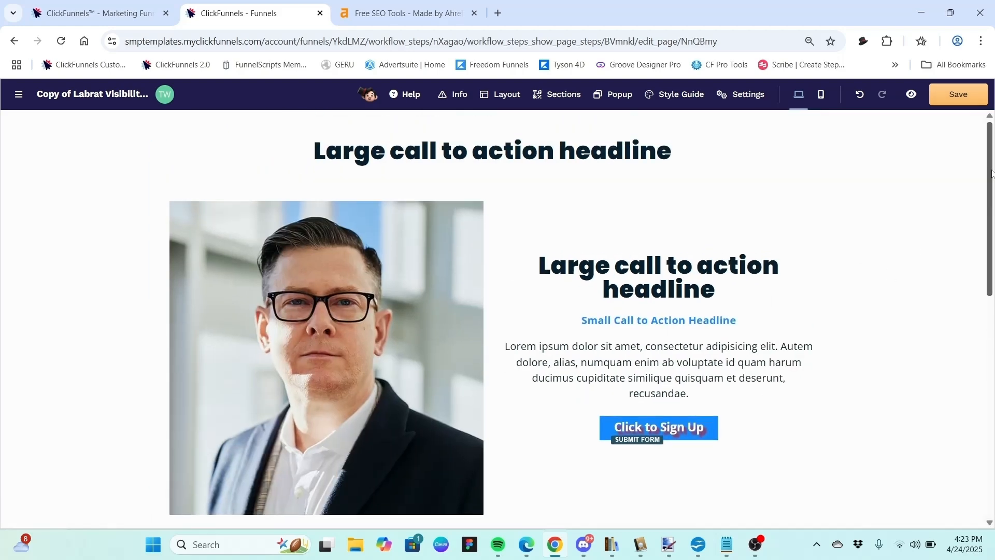
# Turn on the border for the top section containing the portrait image
pyautogui.moveTo(965, 123)
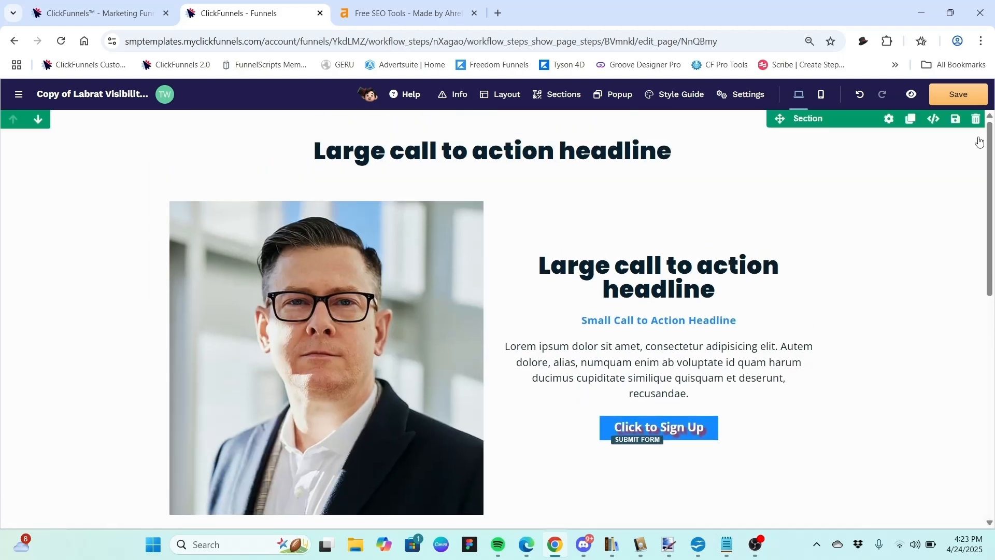
pyautogui.click(889, 120)
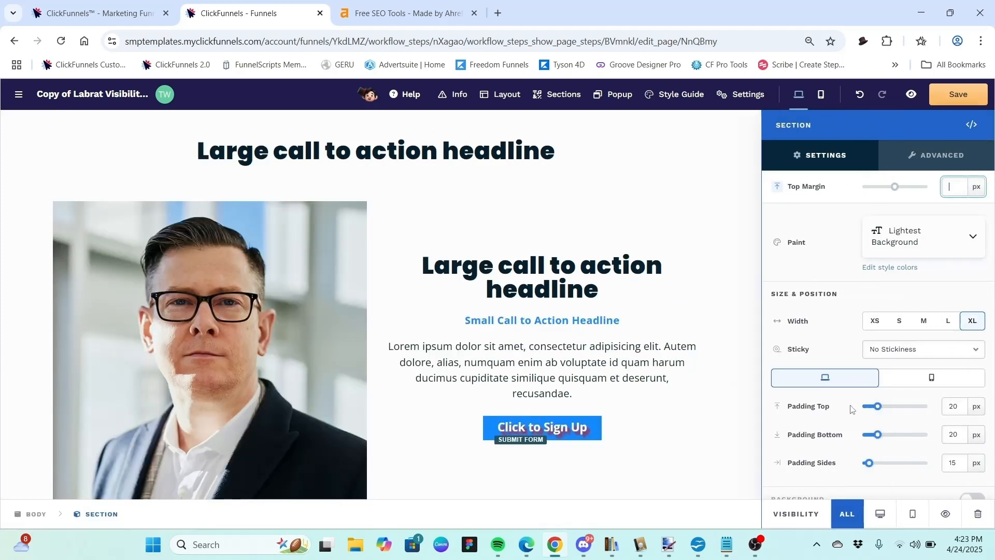
pyautogui.click(822, 331)
pyautogui.scroll(-2, 823, 334)
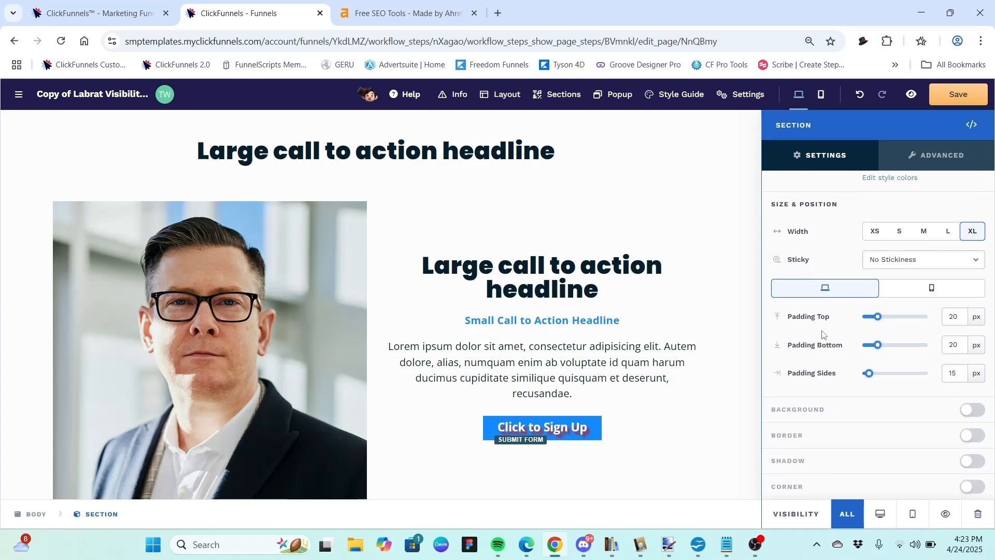
pyautogui.click(973, 438)
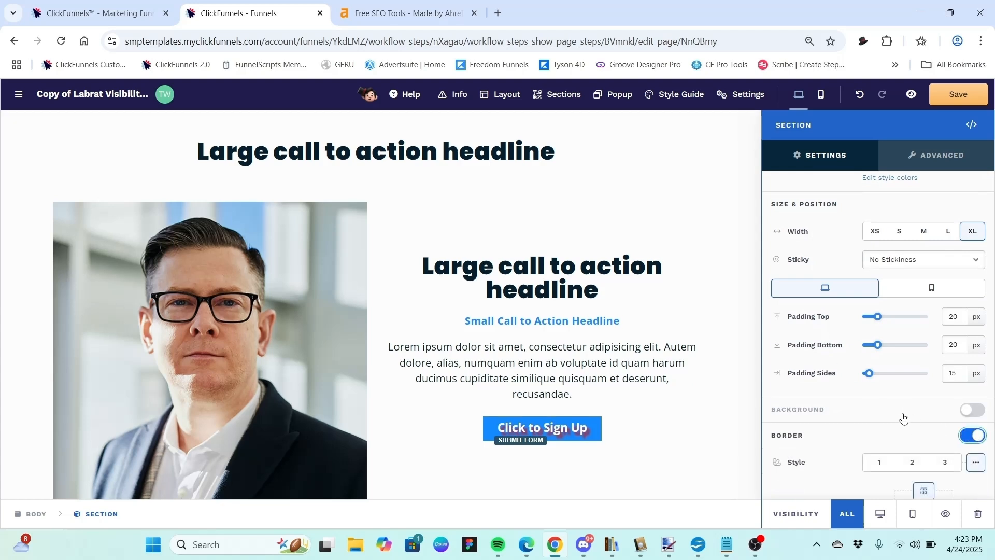
# Set the section border's stroke size to 20 px
pyautogui.scroll(-1, 887, 437)
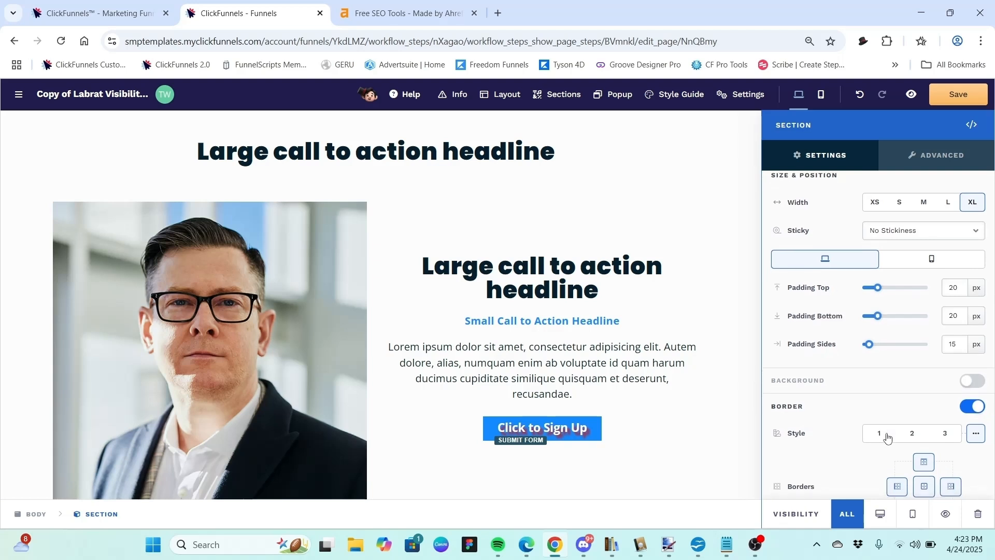
pyautogui.scroll(-3, 887, 438)
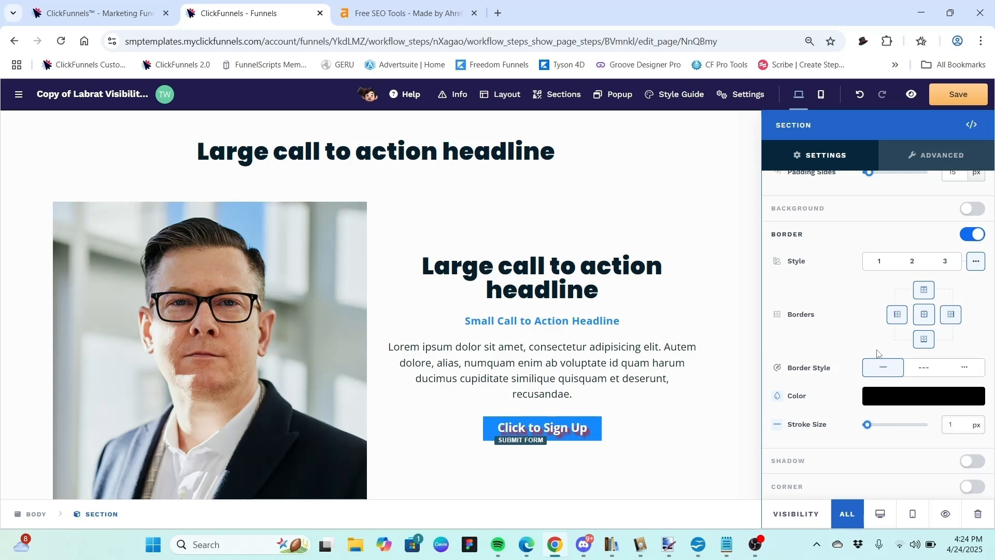
pyautogui.click(956, 420)
pyautogui.press('BackSpace')
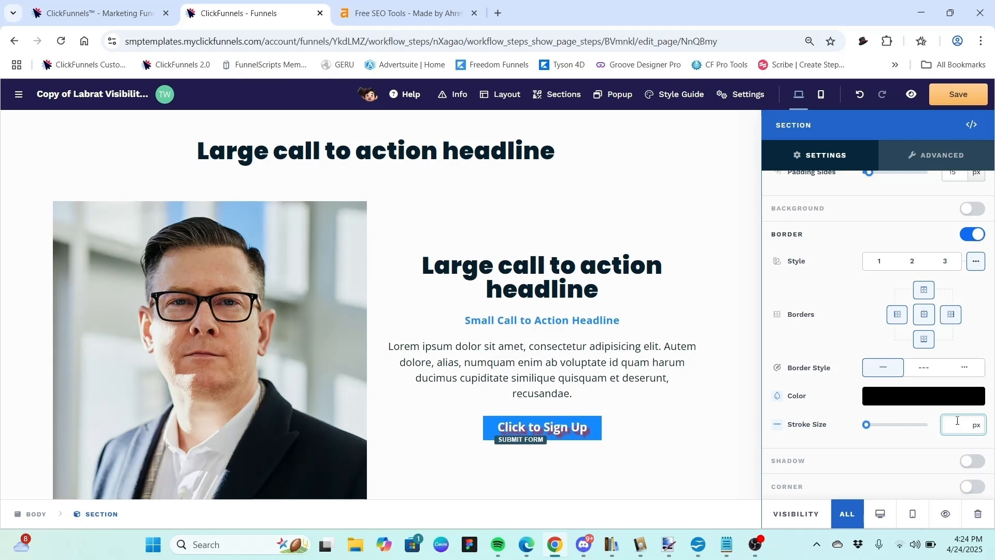
pyautogui.press('BackSpace')
pyautogui.press('BackSpace')
pyautogui.write('20')
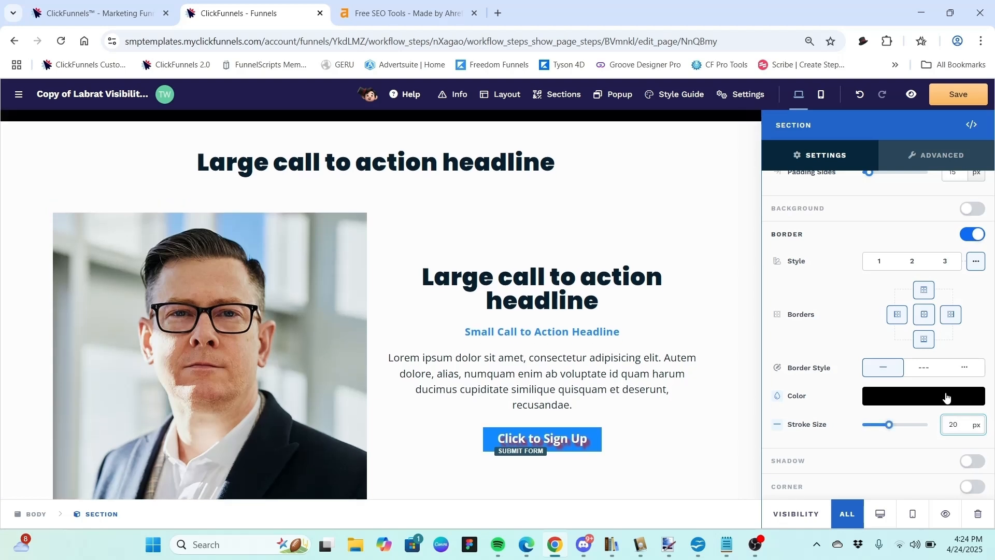
# Change the section border's color to bright red from the recently used colors and check it on the page
pyautogui.click(945, 397)
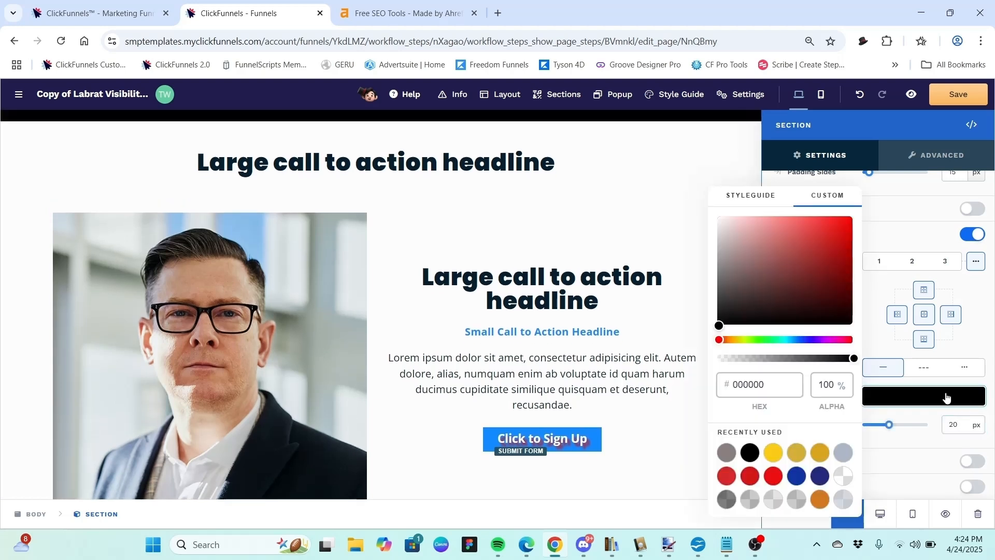
pyautogui.click(772, 477)
pyautogui.click(883, 341)
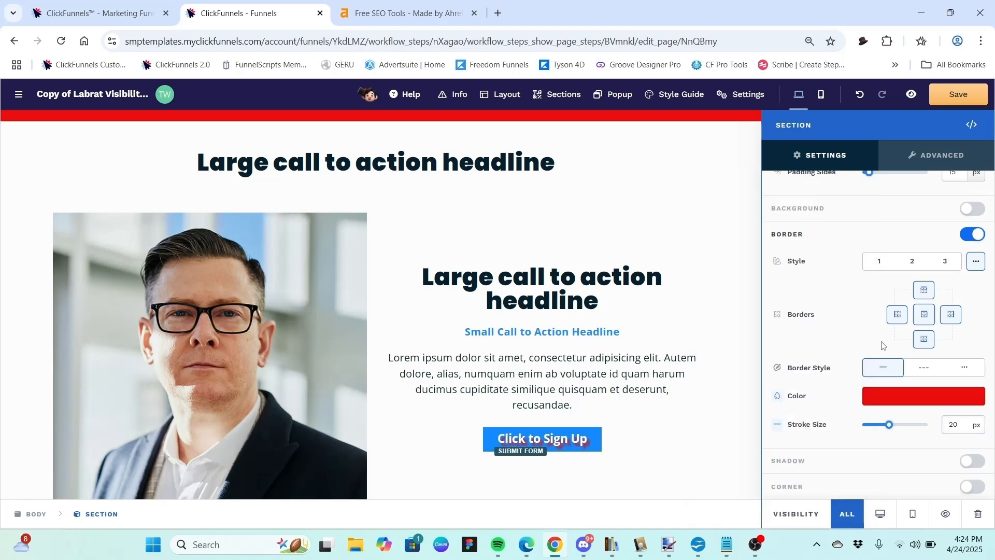
pyautogui.click(697, 229)
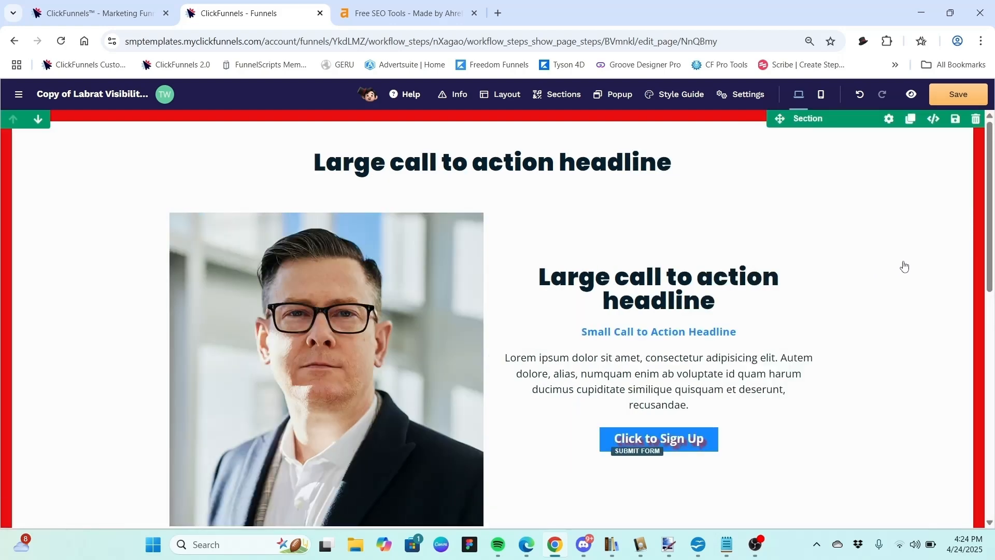
pyautogui.moveTo(989, 188); pyautogui.dragTo(993, 165)
# Remove the left and right borders from the top section and check the remaining borders on the page
pyautogui.click(889, 121)
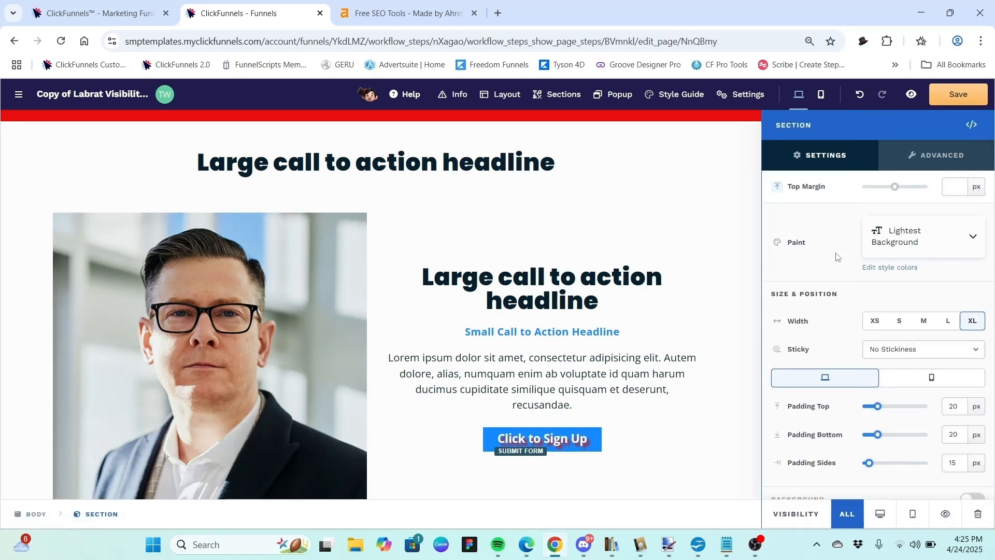
pyautogui.scroll(-6, 836, 256)
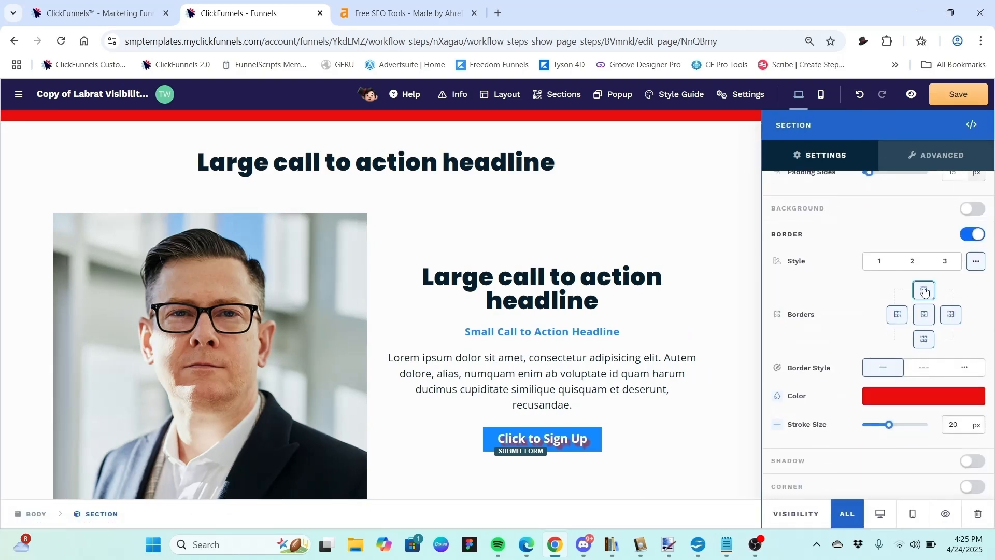
pyautogui.click(904, 313)
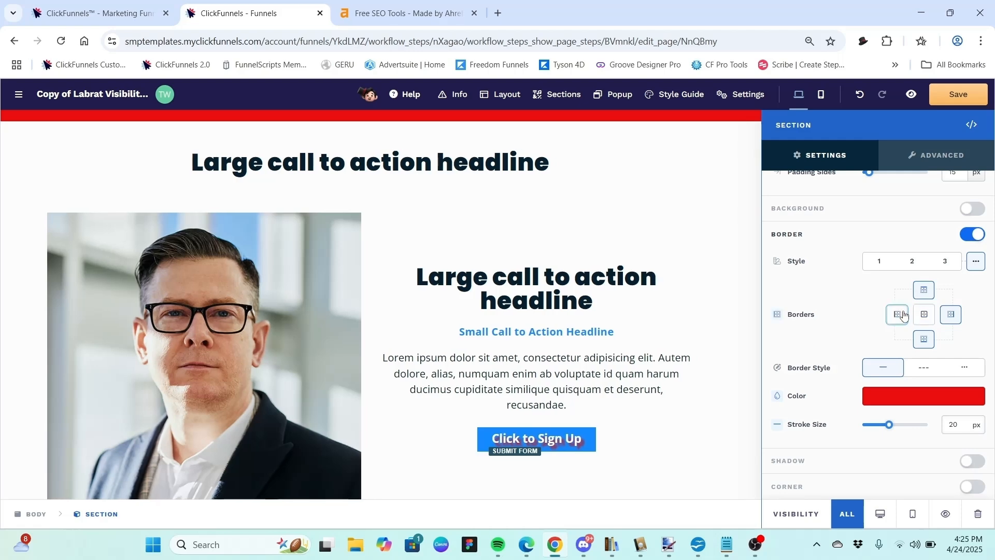
pyautogui.click(955, 315)
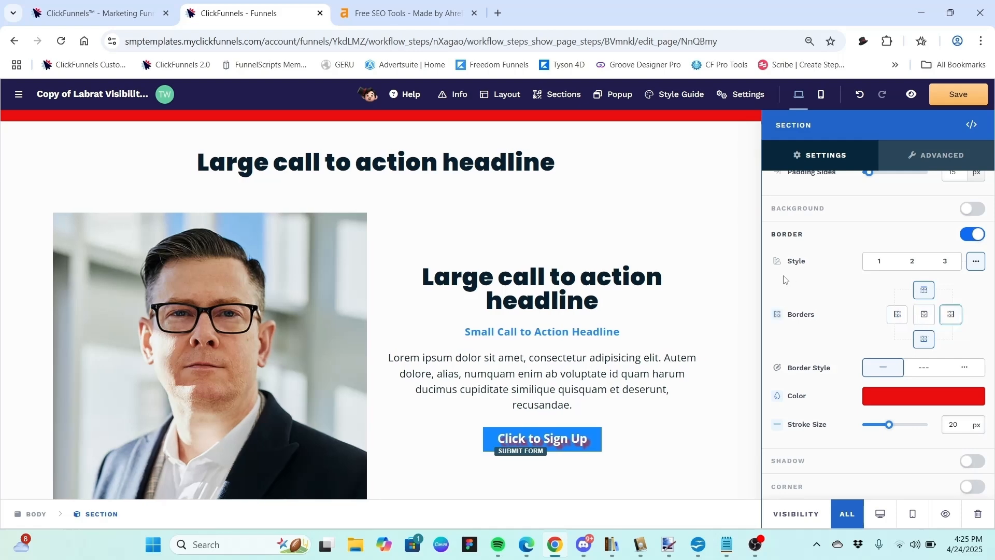
pyautogui.click(737, 281)
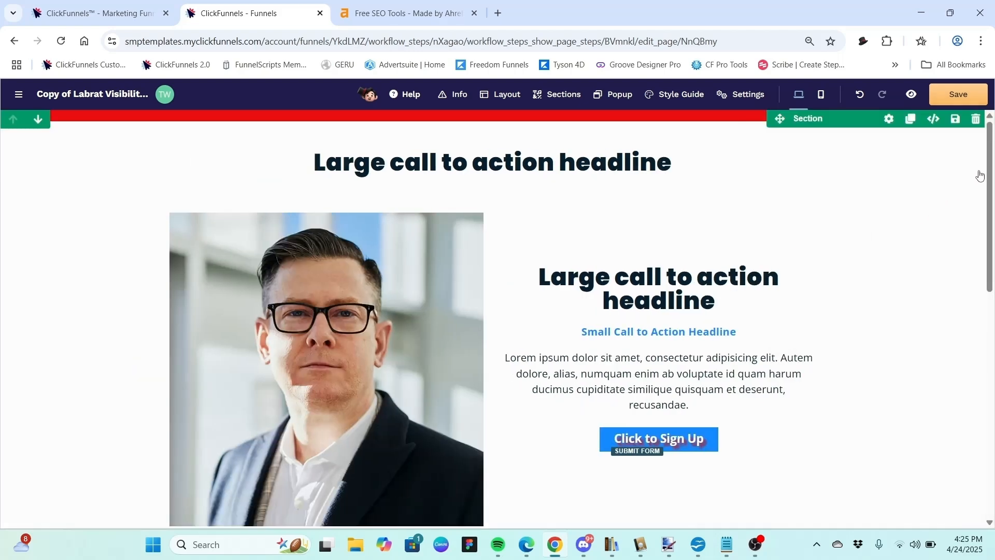
pyautogui.moveTo(991, 179); pyautogui.dragTo(992, 218)
pyautogui.scroll(-3, 948, 319)
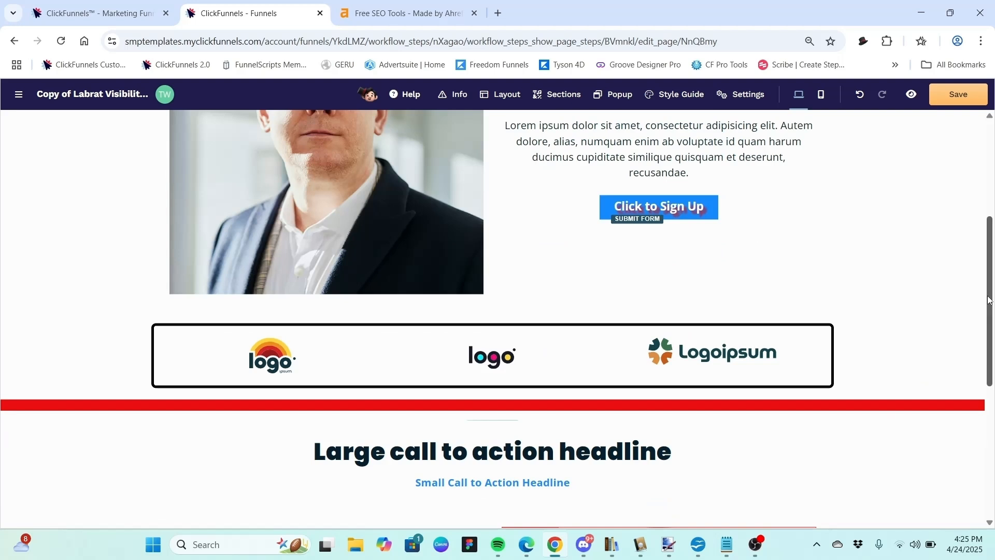
pyautogui.moveTo(988, 299); pyautogui.dragTo(988, 205)
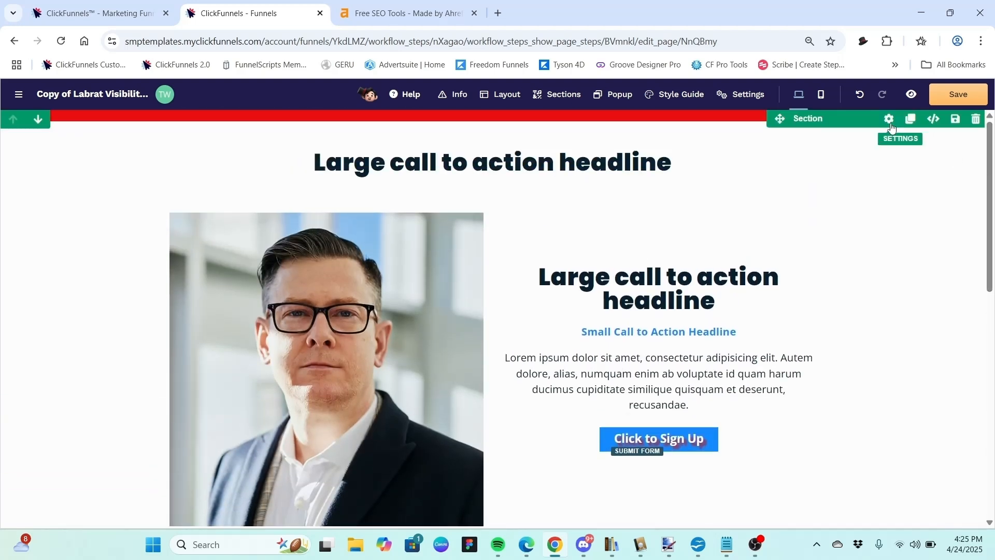
# Remove the top border from the top section and check the page
pyautogui.click(889, 120)
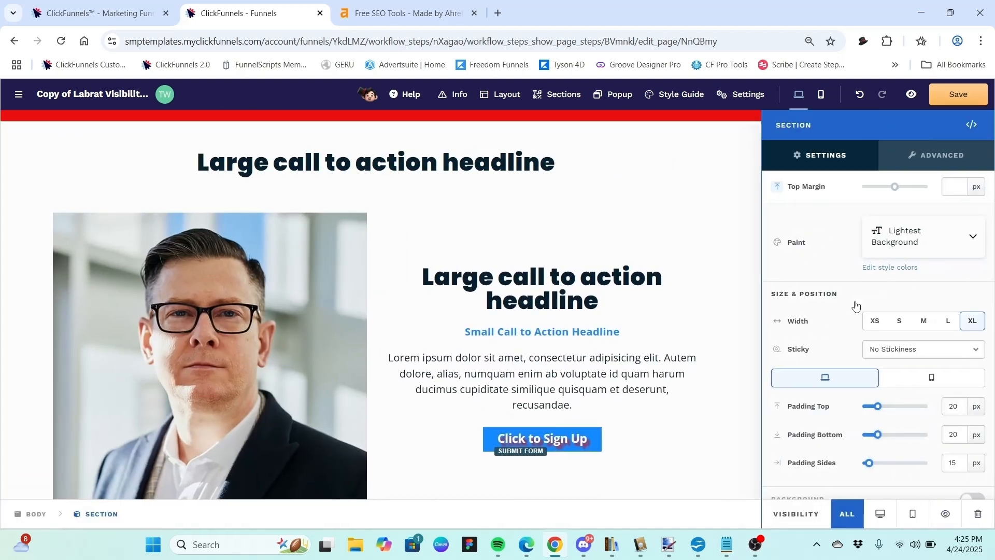
pyautogui.scroll(-6, 855, 305)
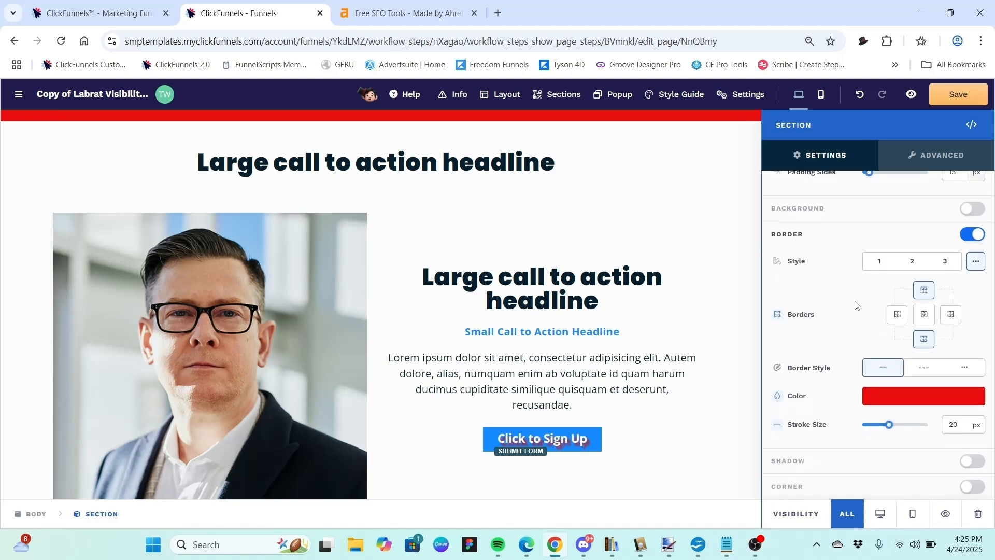
pyautogui.click(923, 291)
pyautogui.click(685, 253)
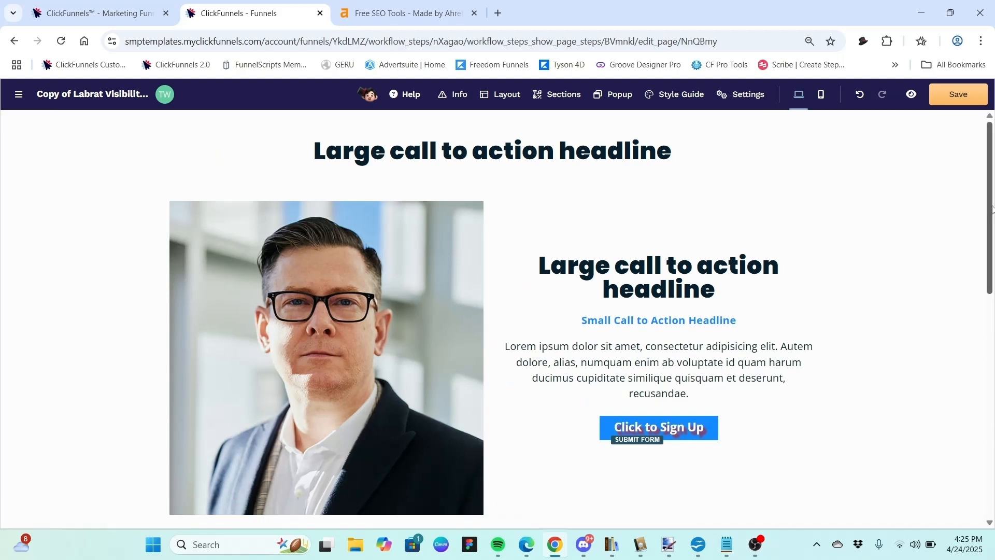
pyautogui.moveTo(990, 213); pyautogui.dragTo(992, 166)
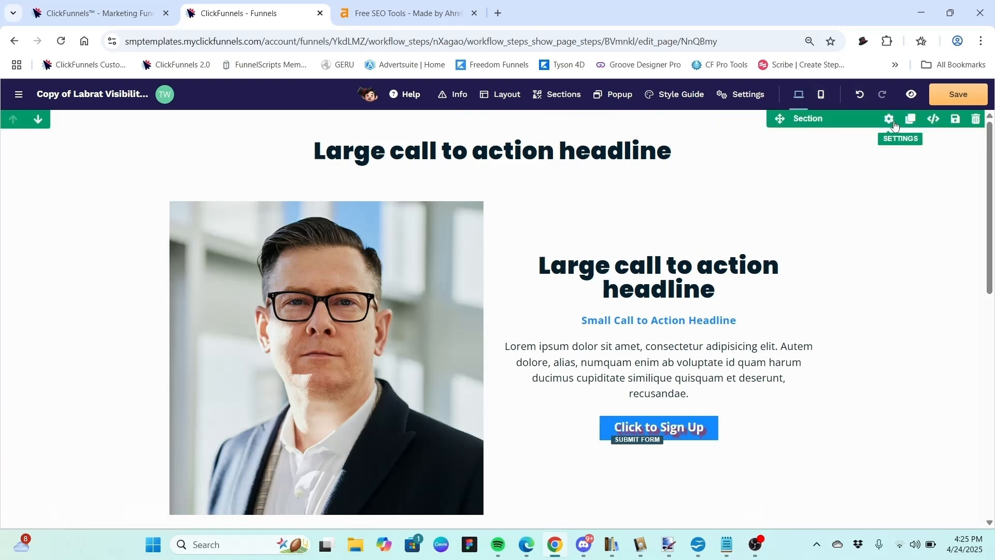
# Turn off the top section's border and close the section settings
pyautogui.click(889, 119)
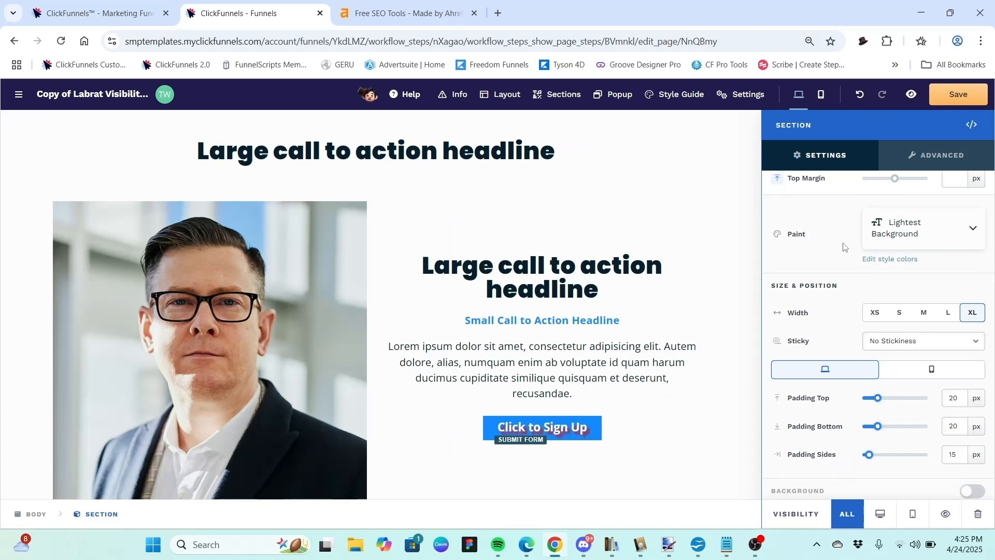
pyautogui.scroll(-5, 843, 247)
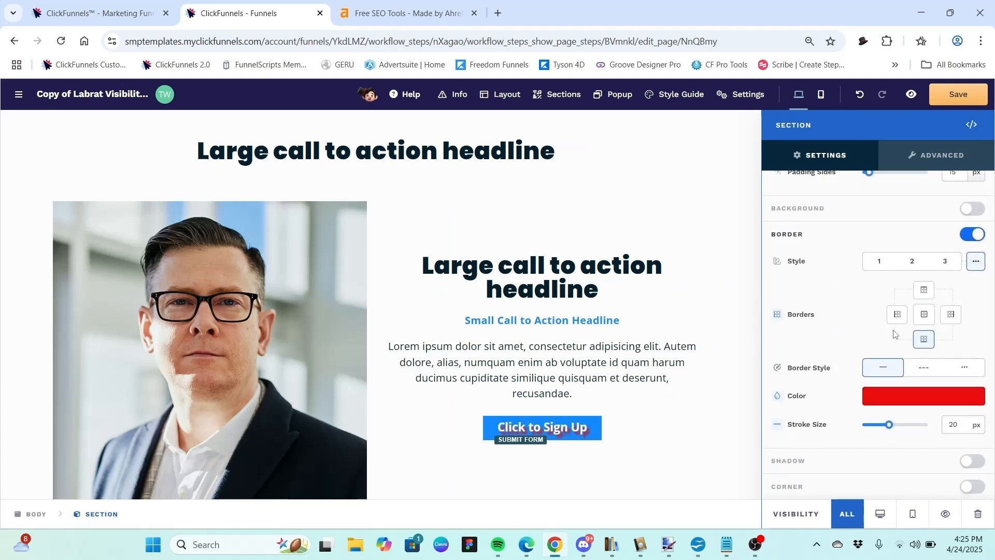
pyautogui.click(971, 233)
pyautogui.click(733, 235)
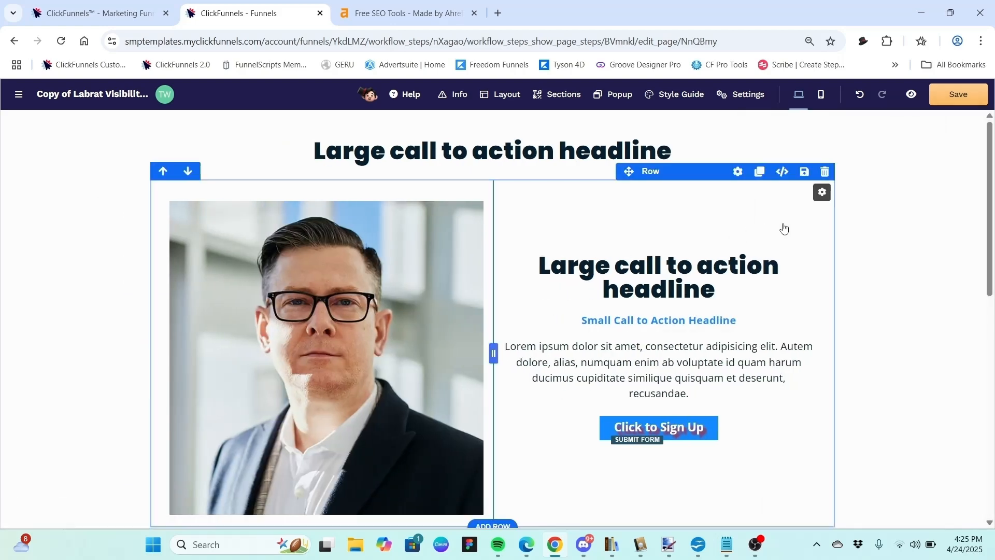
# Add a border to the row holding the portrait image, in bright red from the recently used colors with a 20 px stroke
pyautogui.click(738, 171)
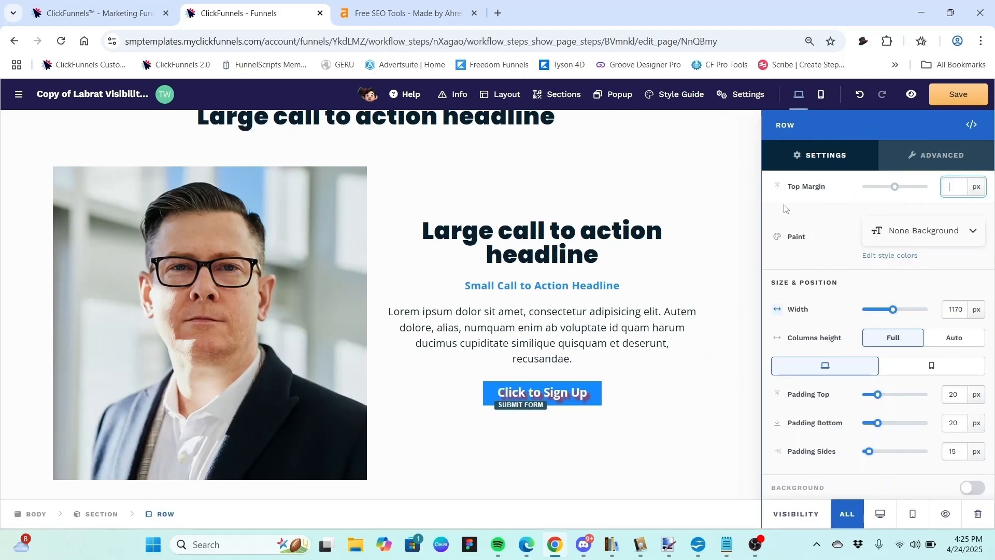
pyautogui.scroll(-2, 816, 231)
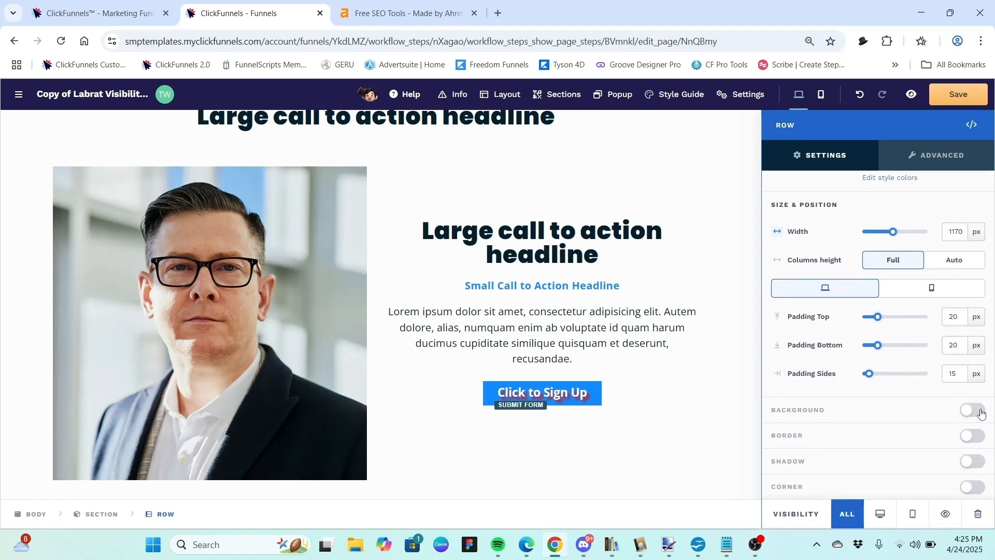
pyautogui.click(975, 435)
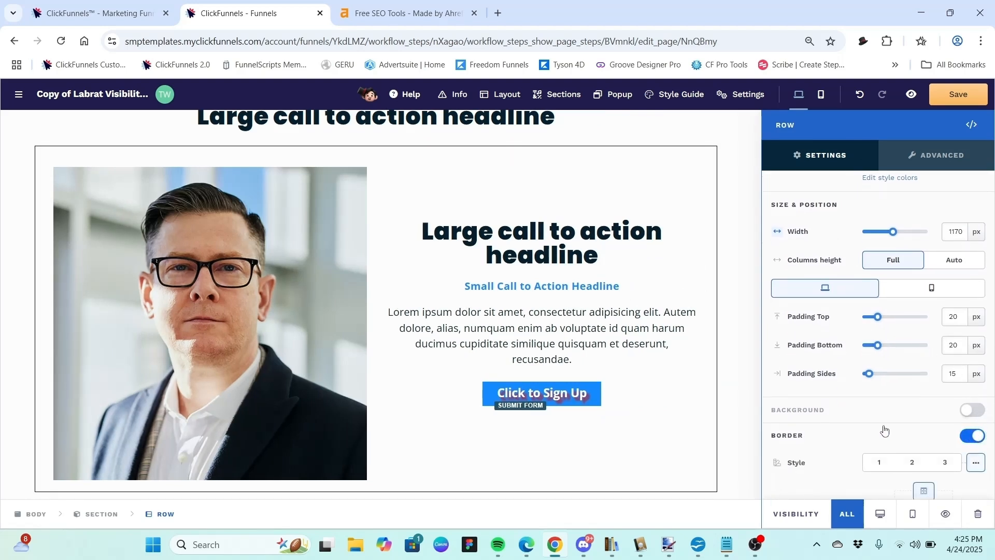
pyautogui.scroll(-4, 885, 430)
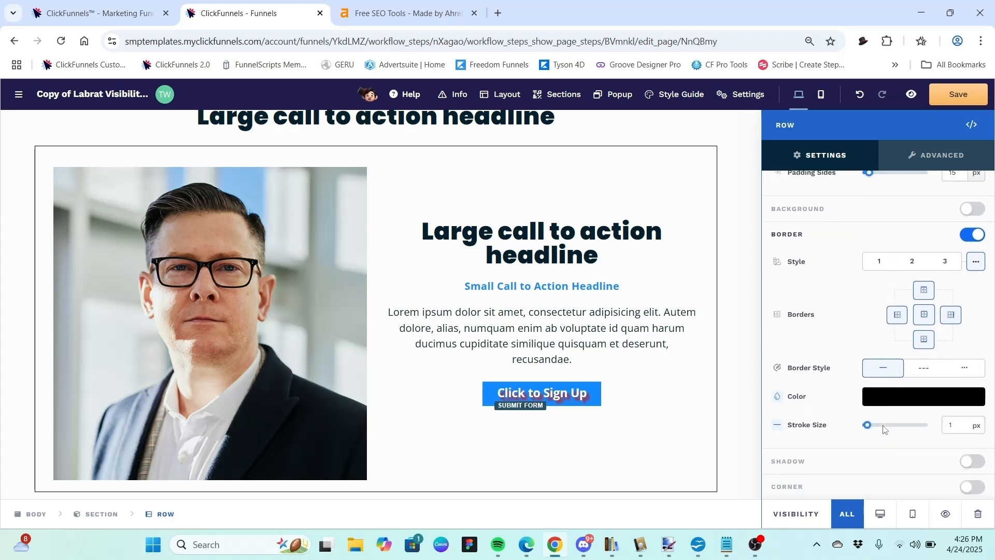
pyautogui.click(894, 398)
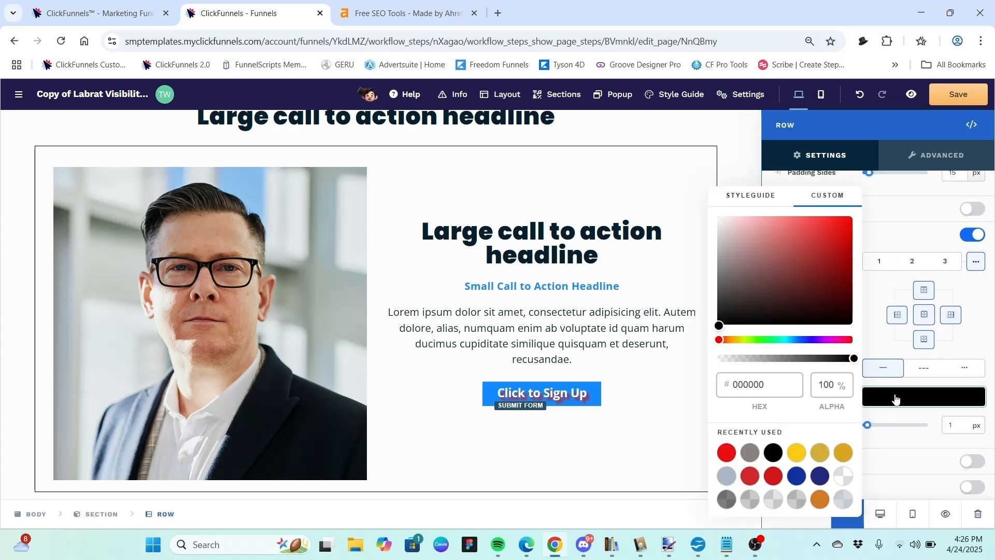
pyautogui.click(726, 451)
pyautogui.click(879, 342)
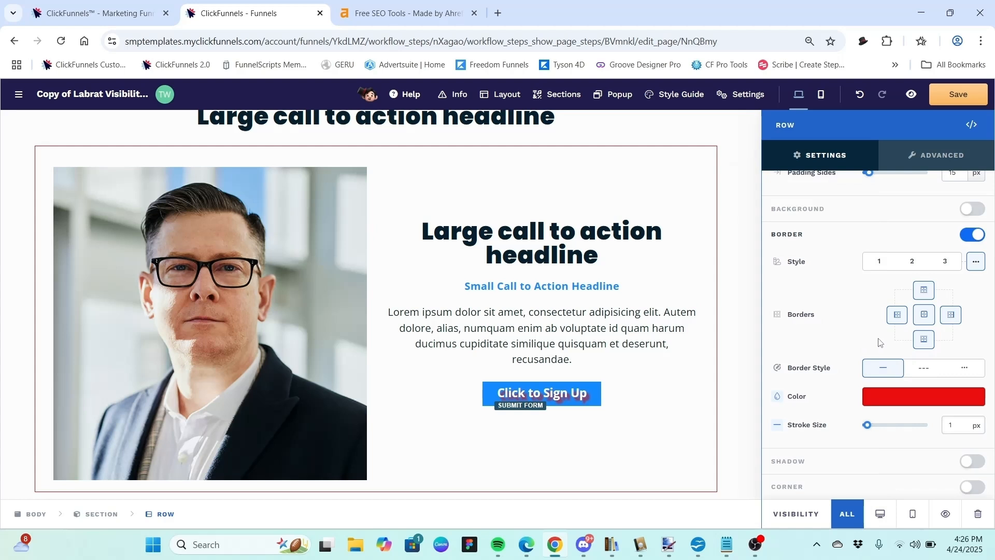
pyautogui.click(960, 420)
pyautogui.write('20')
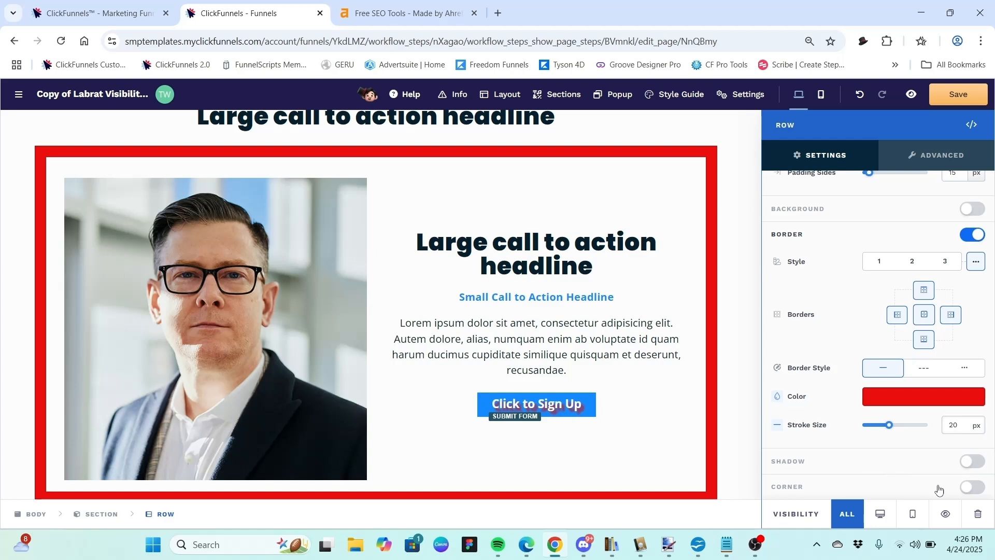
# Try rounding all corners of the portrait row by 10 px and turn its corner option back off
pyautogui.click(978, 490)
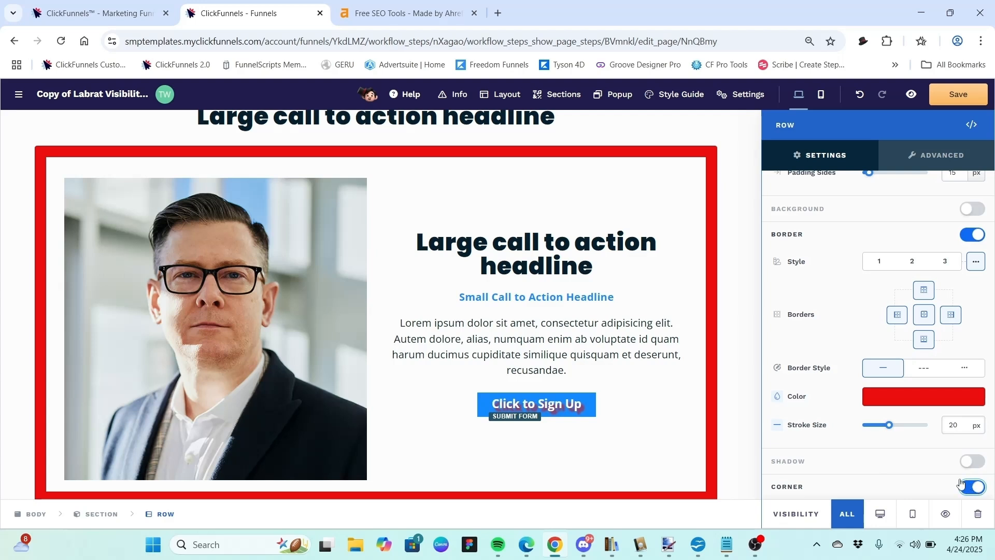
pyautogui.scroll(-2, 928, 479)
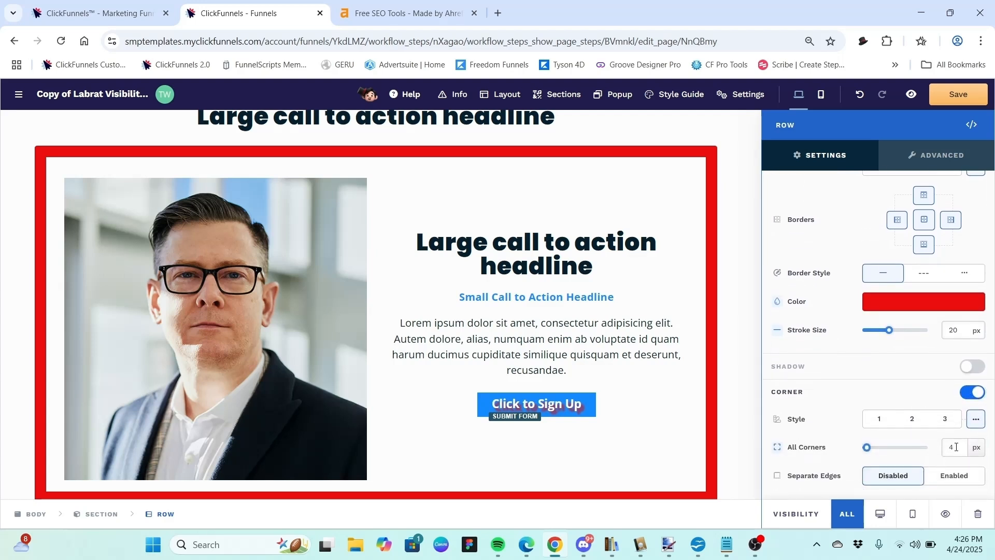
pyautogui.click(956, 446)
pyautogui.write('10')
pyautogui.press('BackSpace')
pyautogui.click(968, 393)
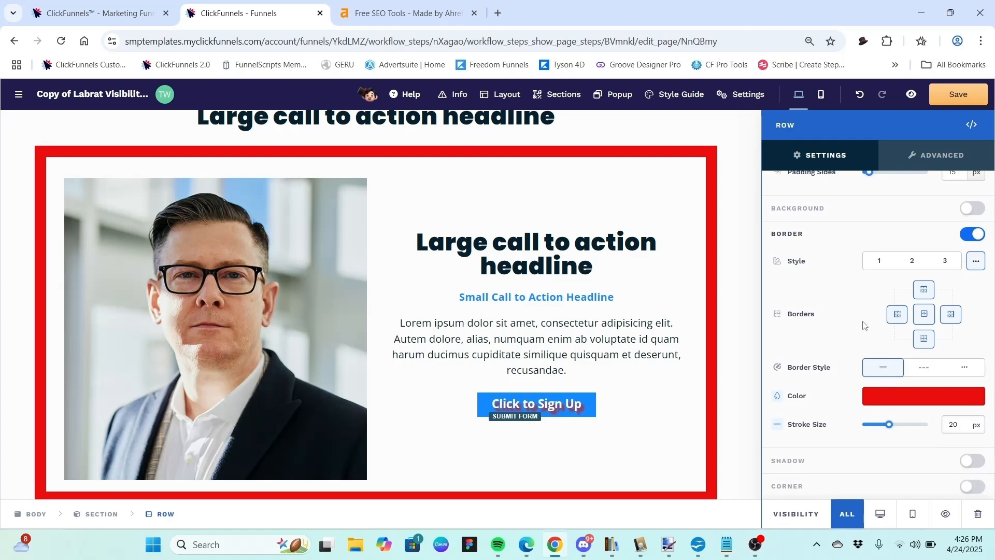
# Try the dashed and dotted border styles on the portrait row and restore the solid style
pyautogui.click(921, 372)
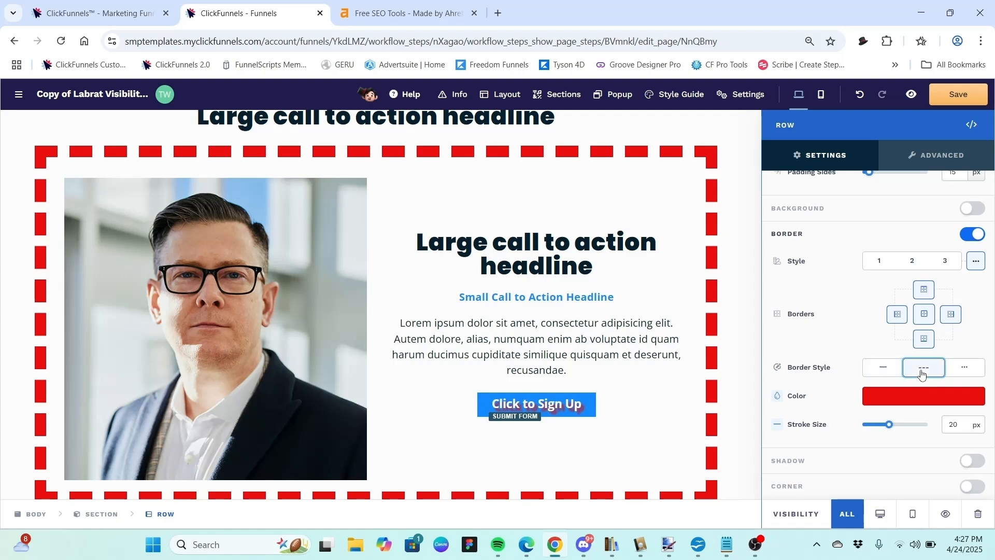
pyautogui.click(963, 373)
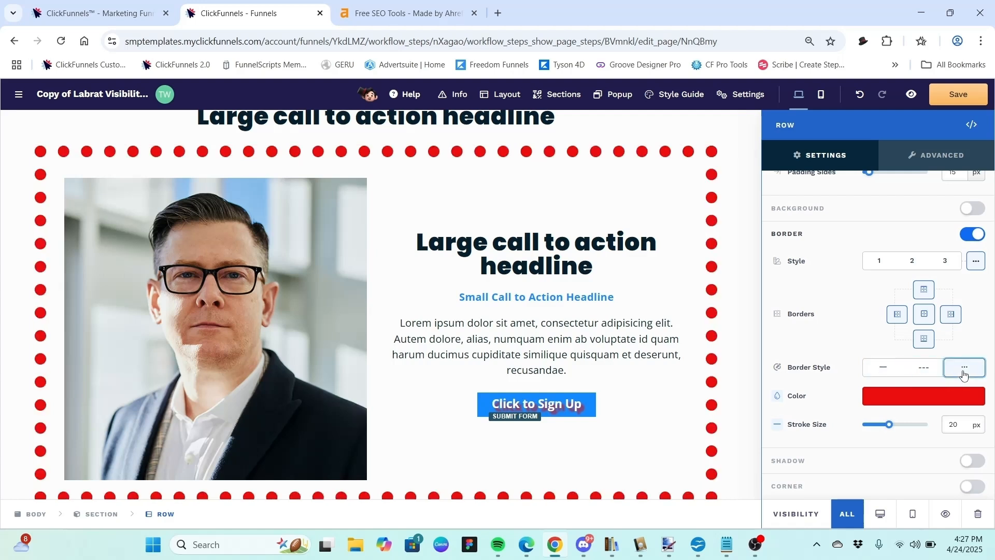
pyautogui.click(886, 373)
pyautogui.click(962, 423)
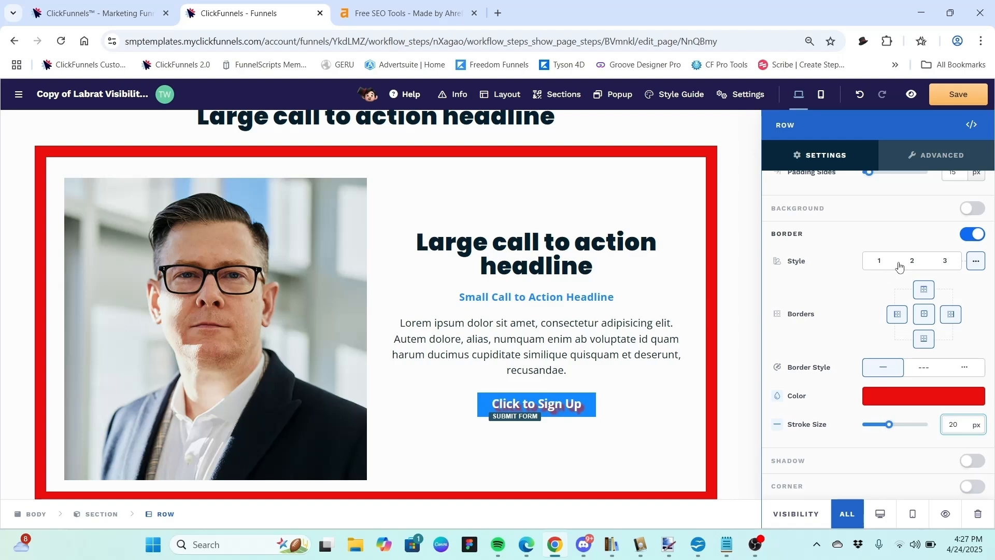
# Turn off the portrait row's border and close the row settings
pyautogui.click(971, 234)
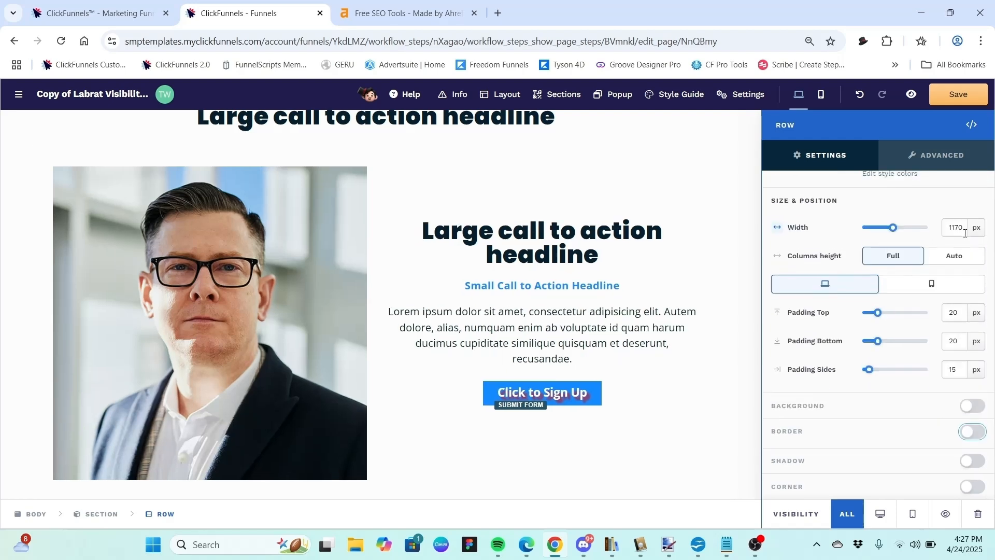
pyautogui.click(719, 341)
# Add a border to the portrait image and color it dark blue (0e34a0) from the recently used colors
pyautogui.moveTo(442, 250)
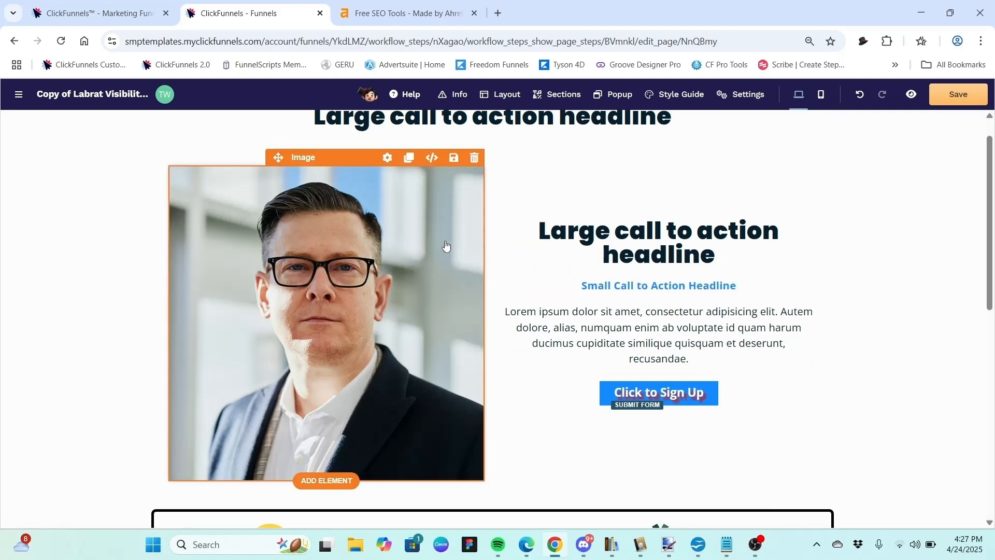
pyautogui.click(386, 158)
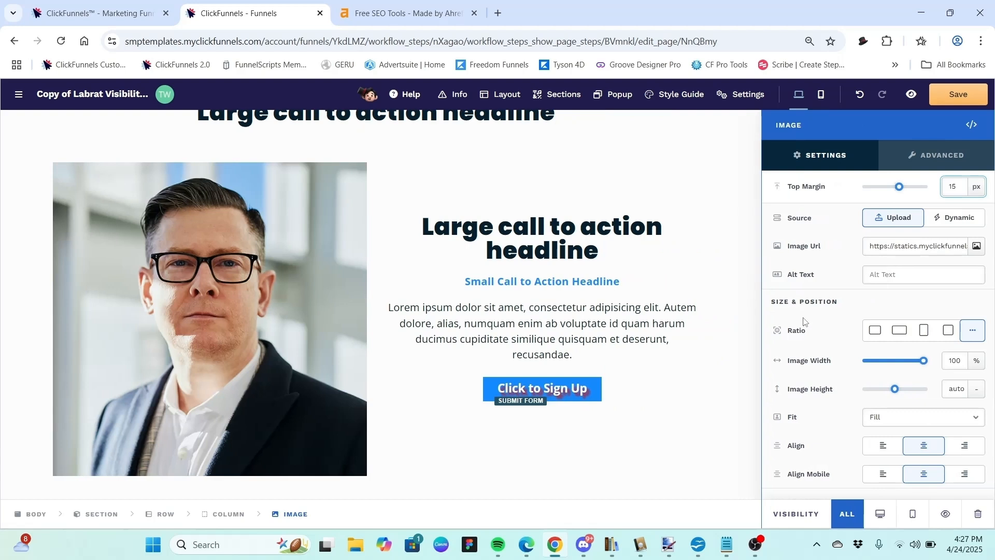
pyautogui.scroll(-6, 824, 316)
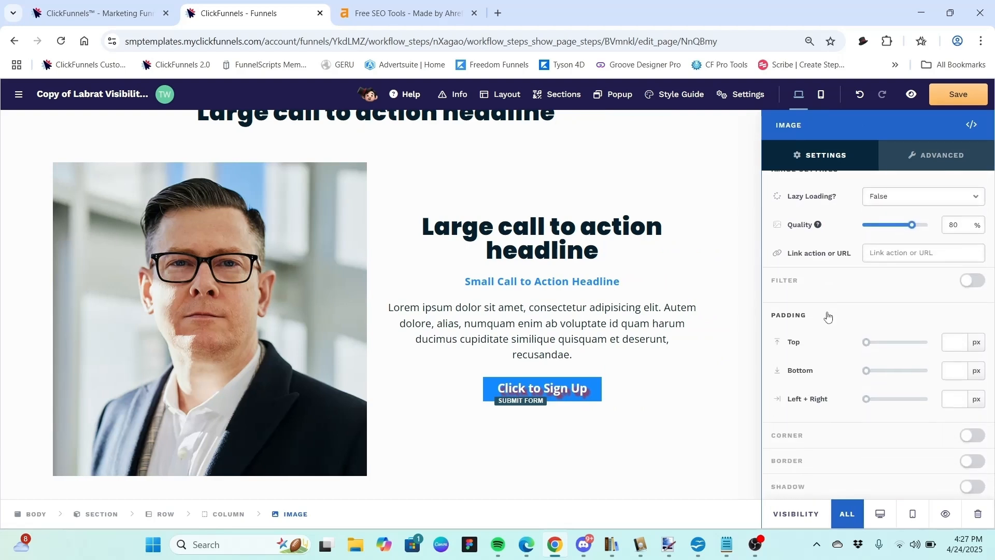
pyautogui.click(973, 461)
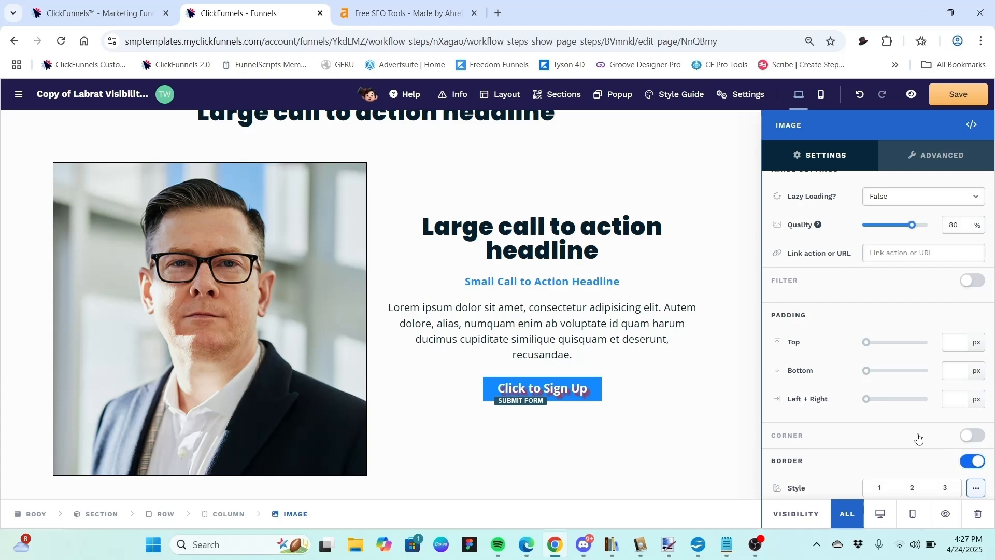
pyautogui.scroll(-4, 919, 438)
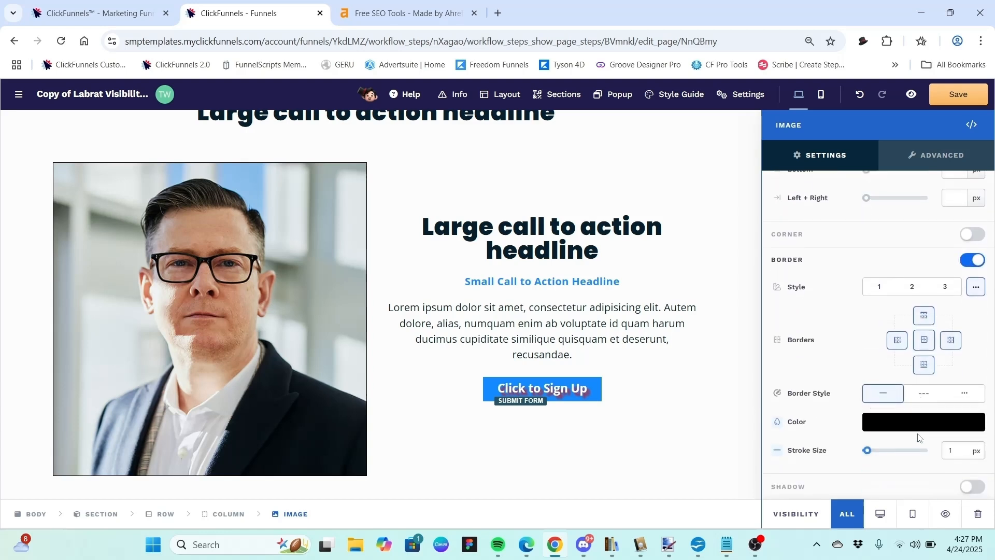
pyautogui.click(915, 429)
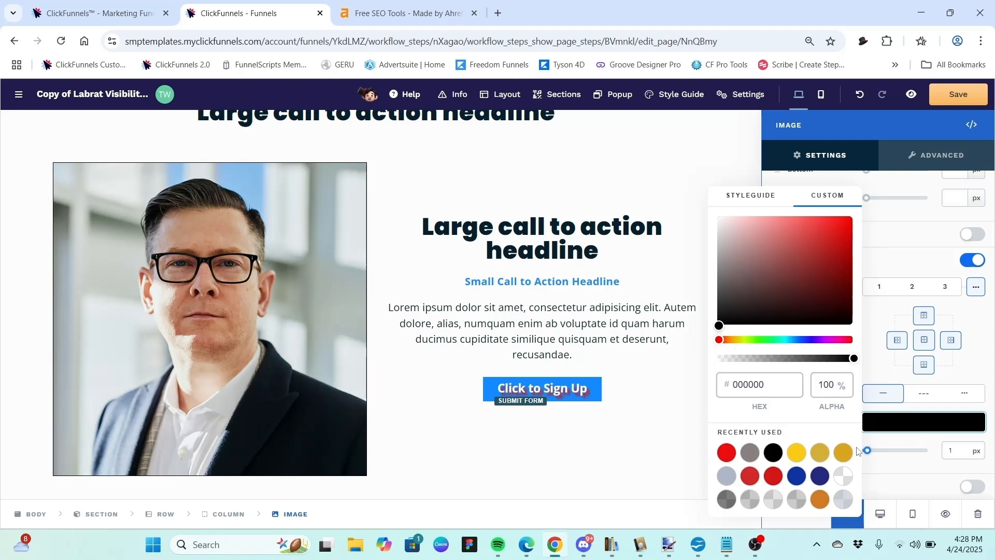
pyautogui.click(797, 475)
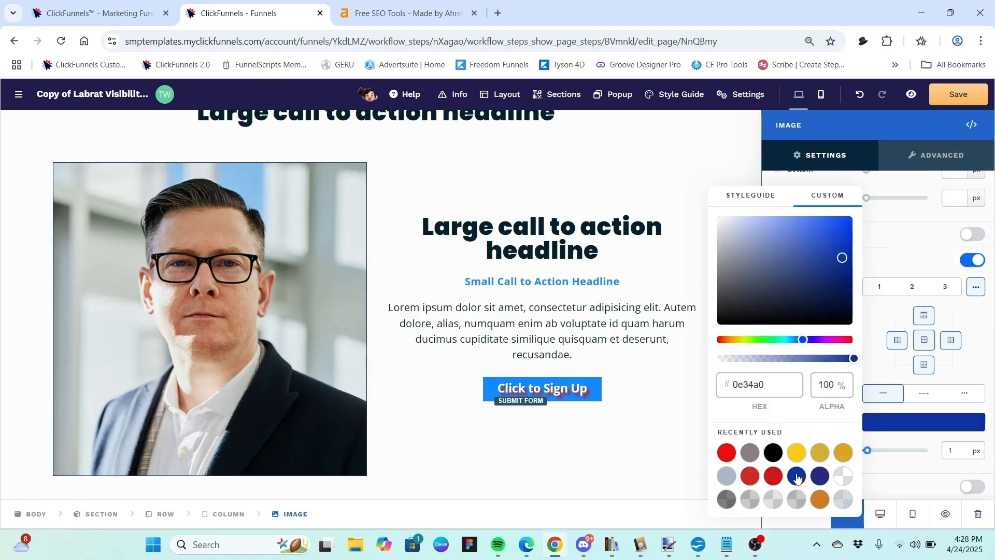
pyautogui.click(906, 439)
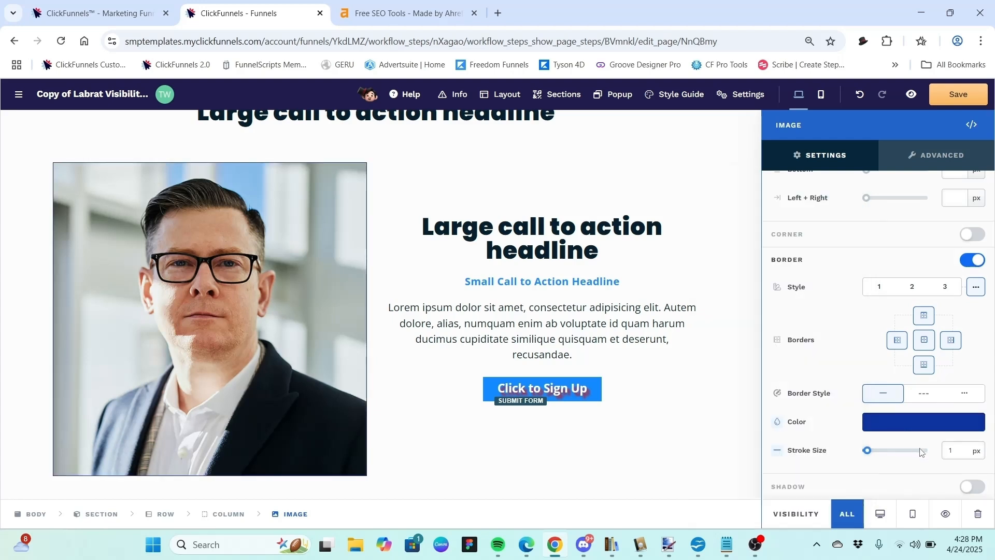
# Set the portrait image border's stroke size to 10 px and round all of the image's corners by 10 px
pyautogui.click(965, 451)
pyautogui.write('0')
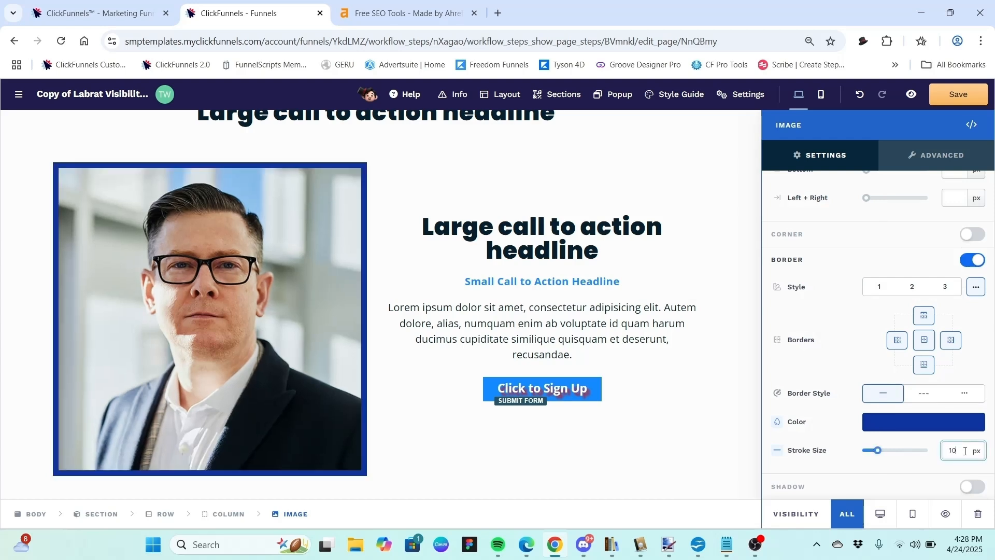
pyautogui.click(875, 366)
pyautogui.click(977, 235)
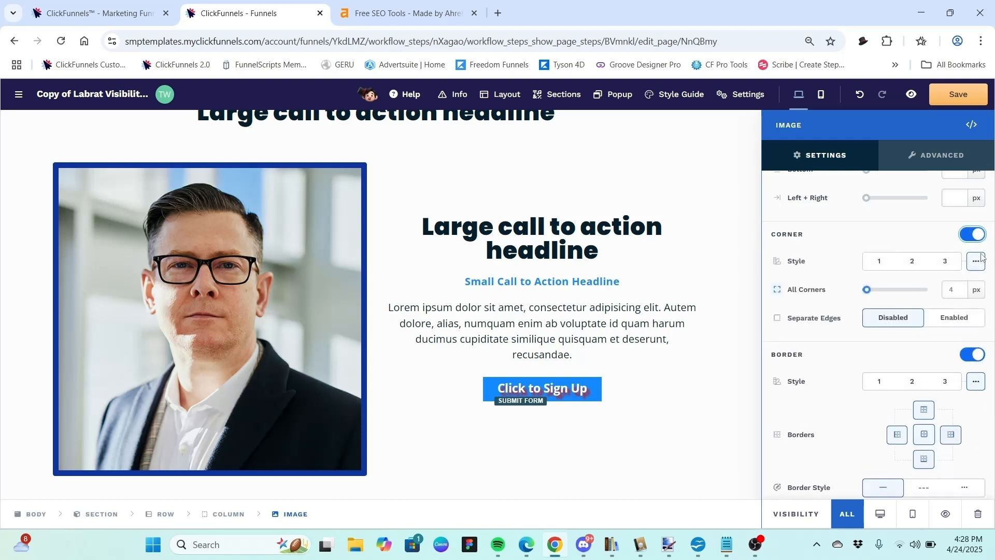
pyautogui.click(957, 289)
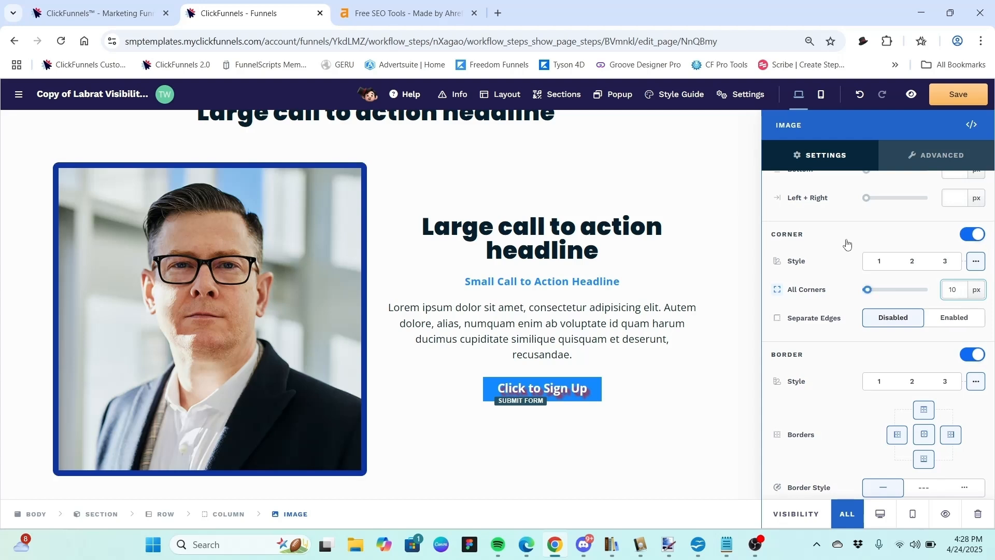
# Turn off the portrait image's corner rounding and border and close the image settings
pyautogui.click(969, 236)
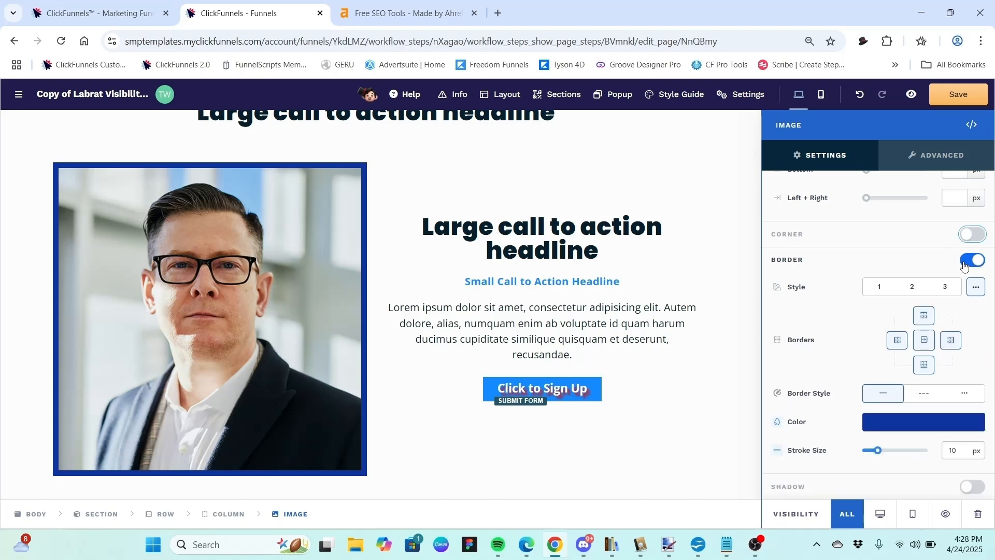
pyautogui.click(966, 260)
pyautogui.click(692, 338)
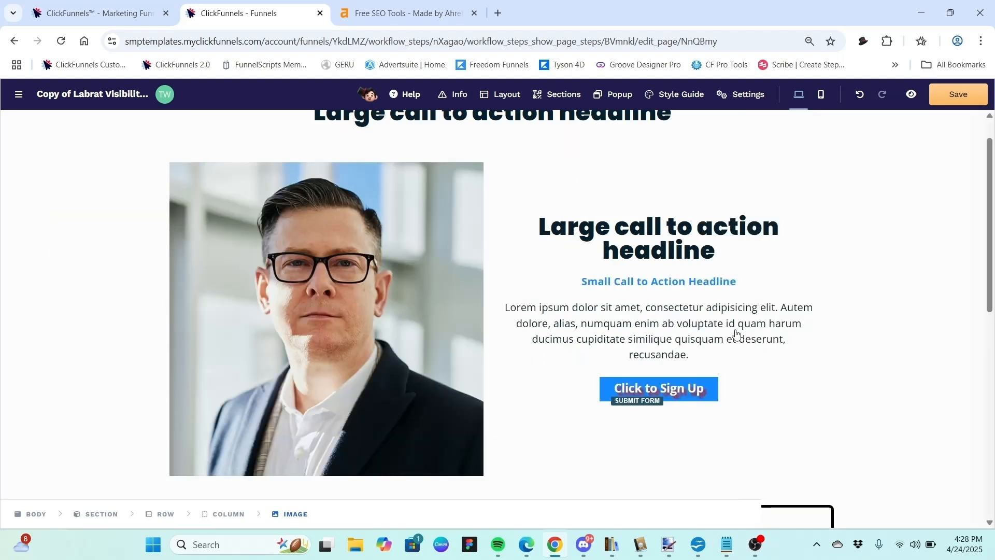
# Check the settings of the headline below the logo row for a border option and close them
pyautogui.moveTo(990, 218); pyautogui.dragTo(991, 344)
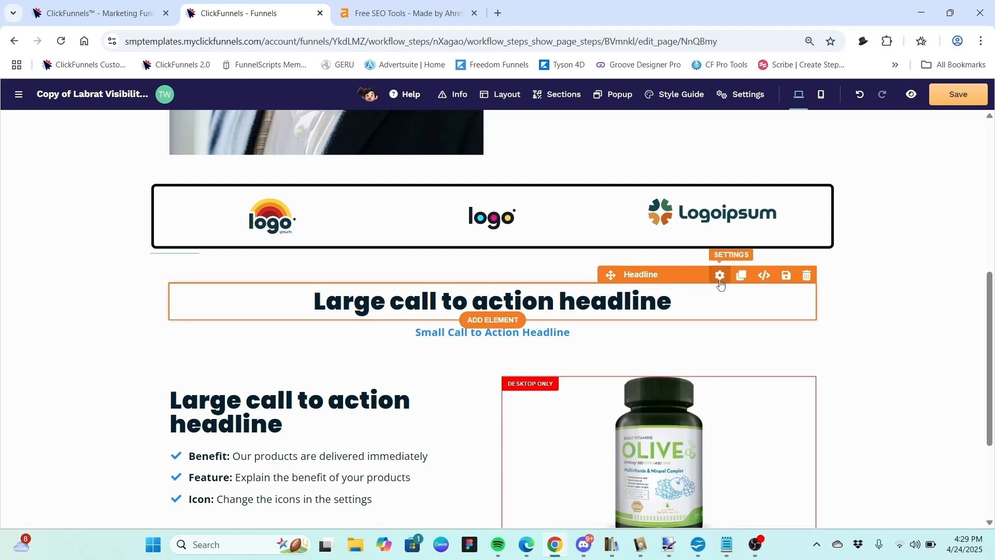
pyautogui.scroll(1, 694, 321)
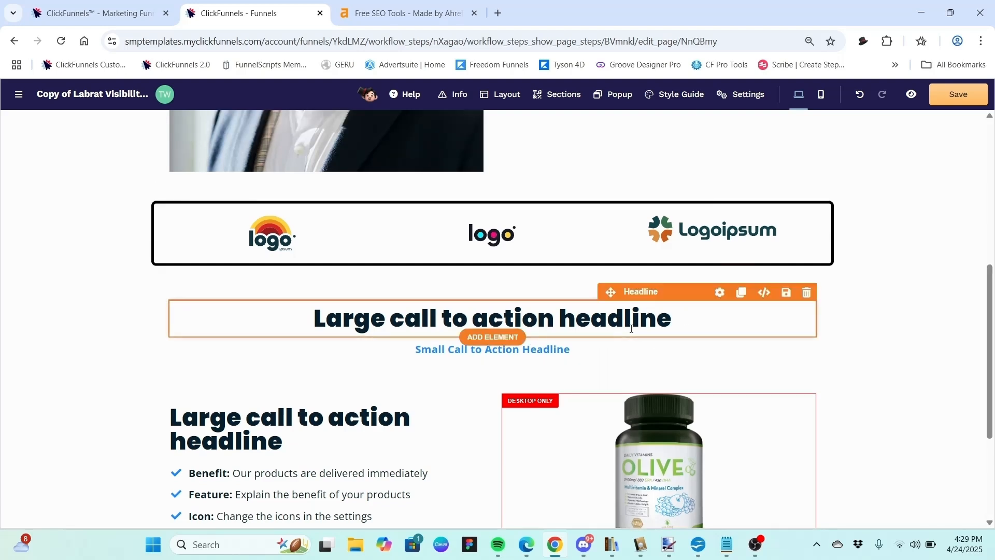
pyautogui.click(720, 293)
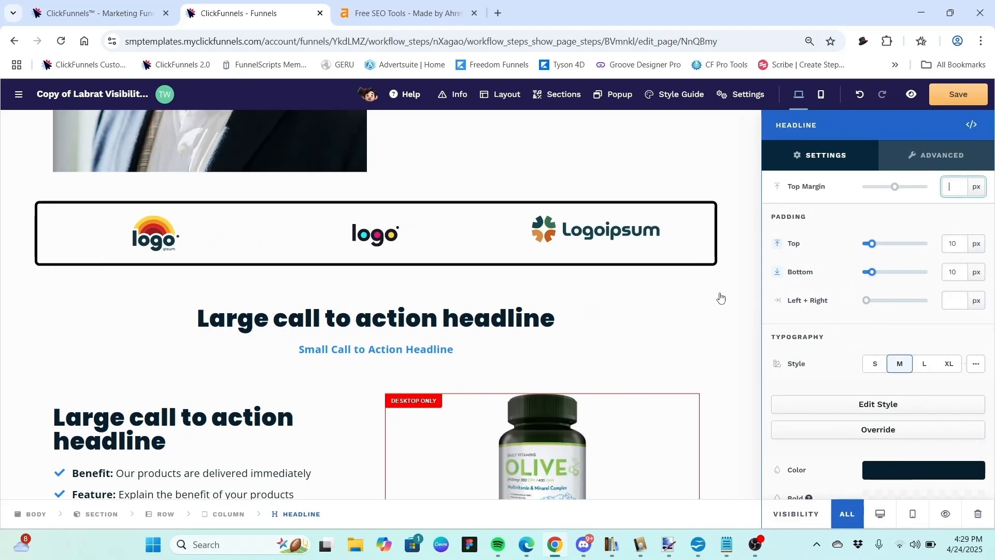
pyautogui.scroll(-5, 818, 324)
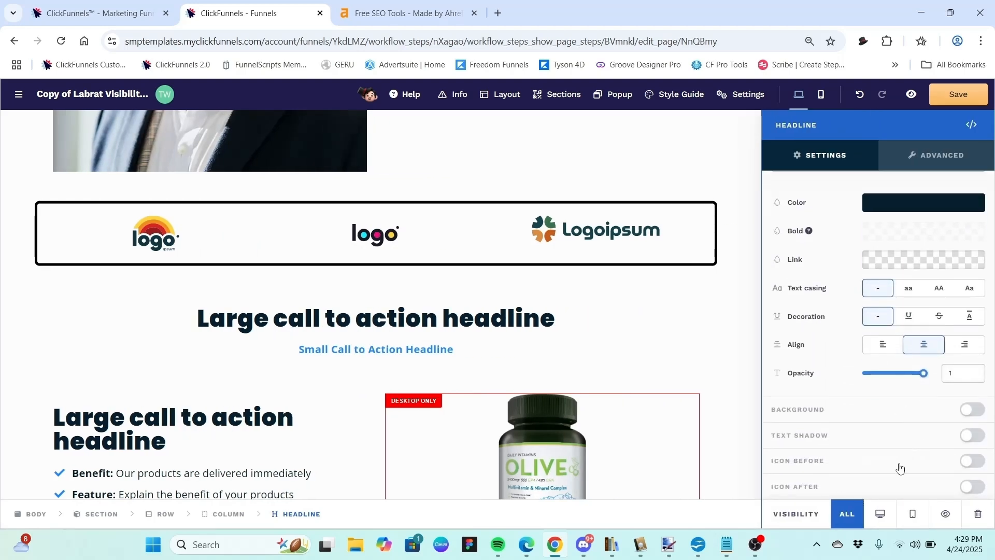
pyautogui.click(680, 323)
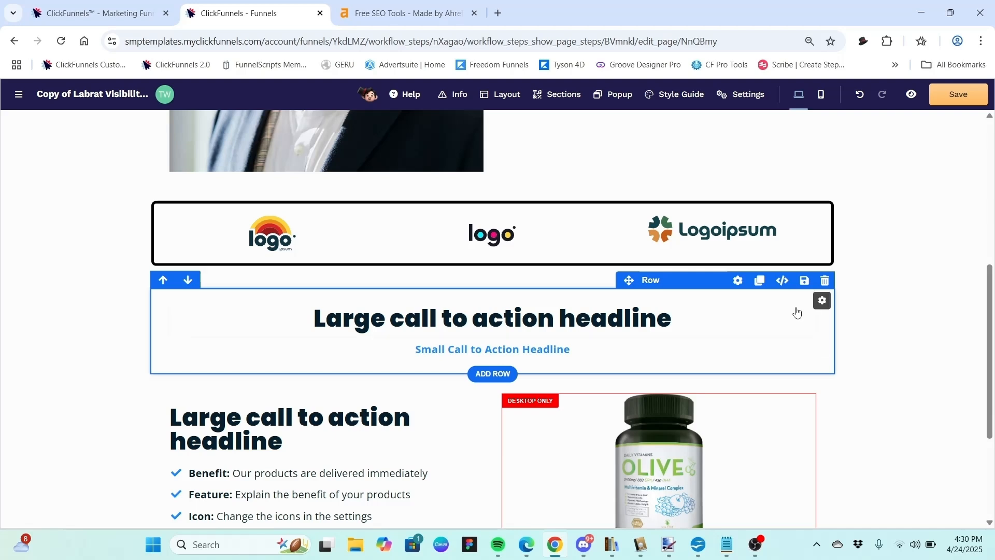
# Add a border to the headline row below the logos and color it red (ed0f0f) from the recently used colors
pyautogui.click(738, 281)
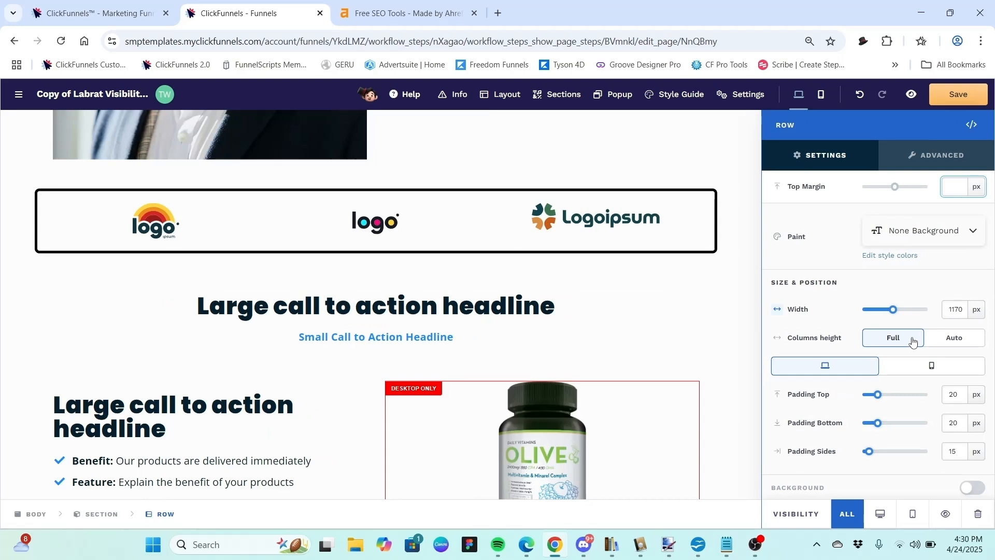
pyautogui.click(853, 291)
pyautogui.scroll(-2, 853, 292)
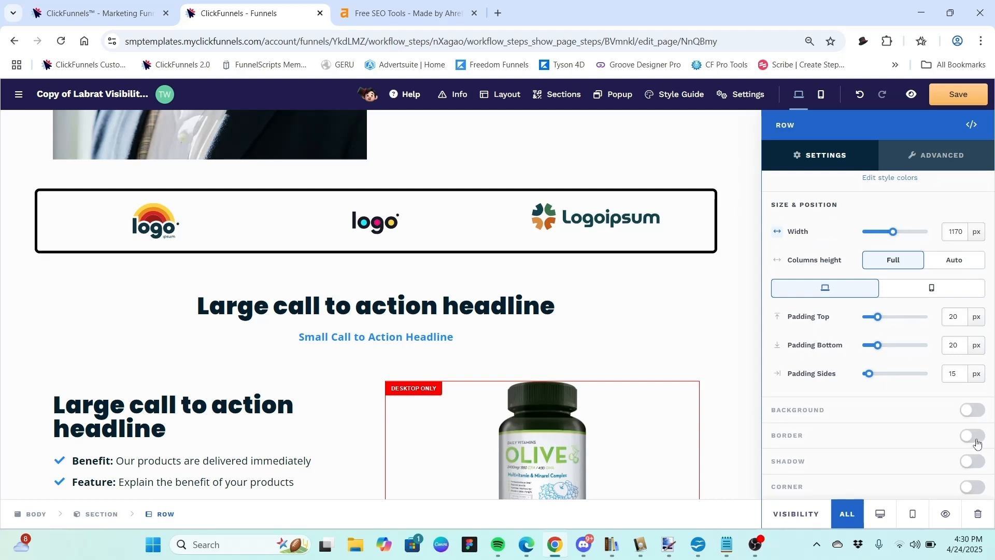
pyautogui.click(975, 438)
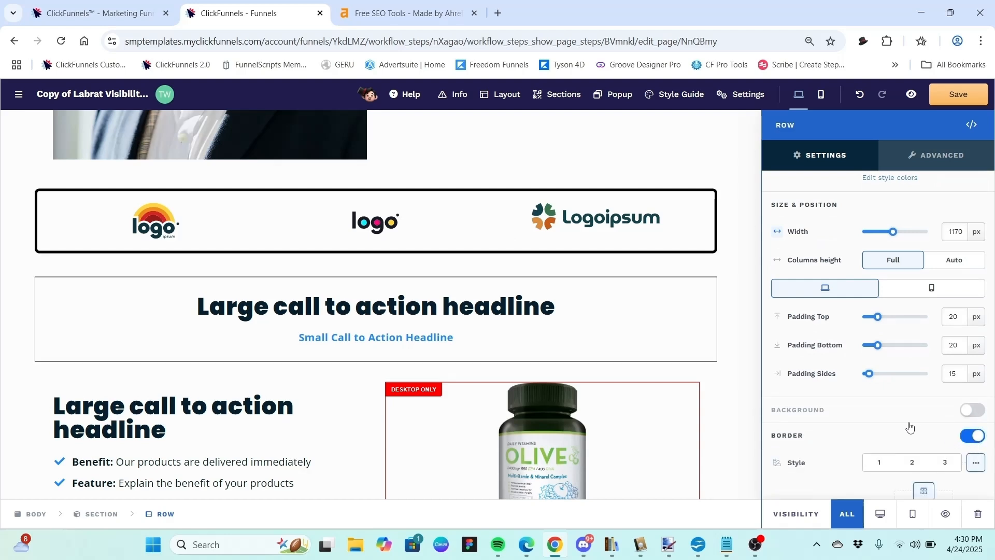
pyautogui.scroll(-3, 910, 427)
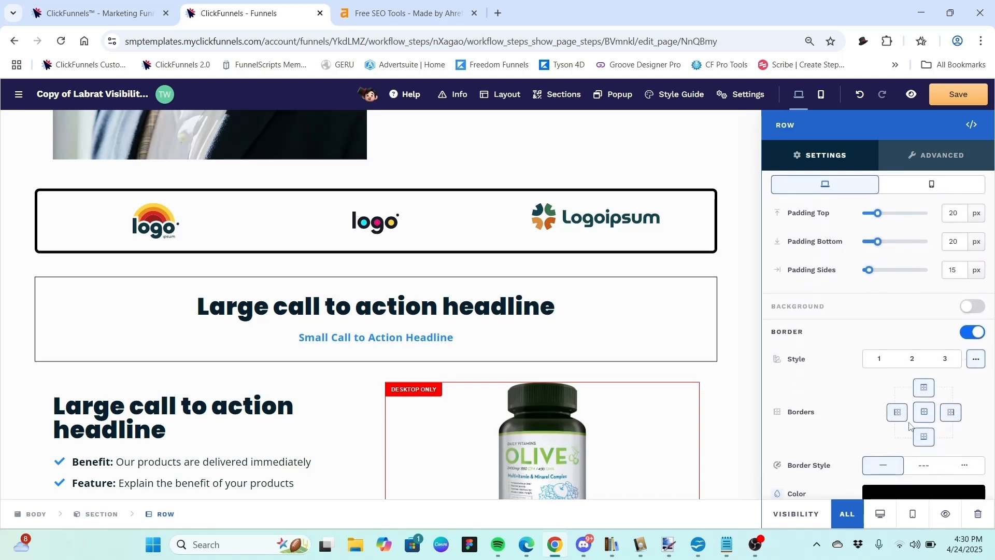
pyautogui.scroll(-1, 909, 427)
pyautogui.click(909, 427)
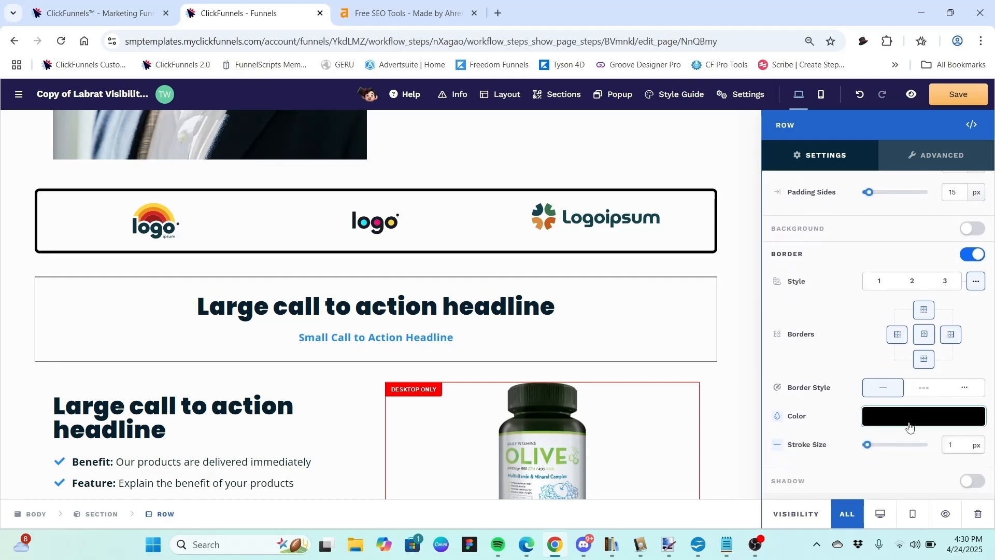
pyautogui.click(749, 453)
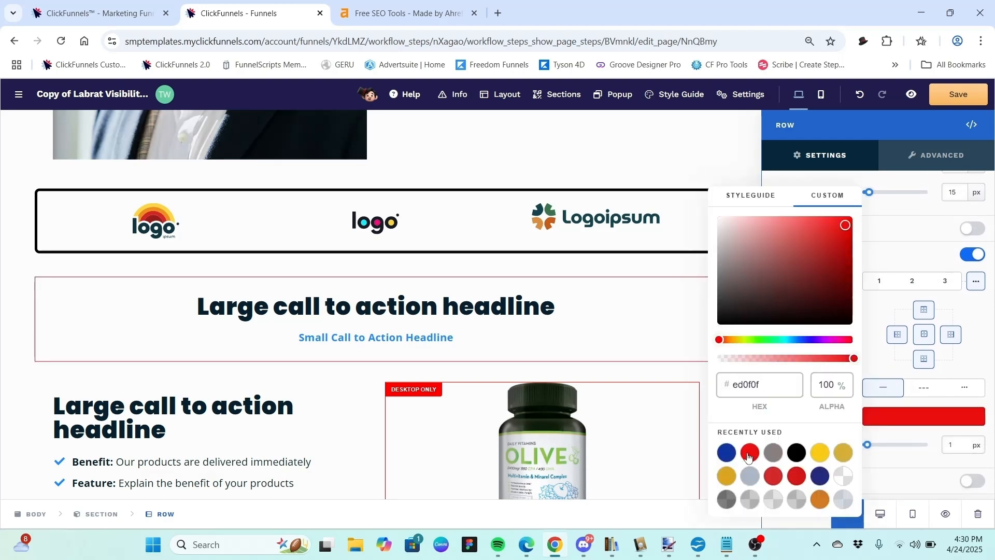
pyautogui.click(874, 356)
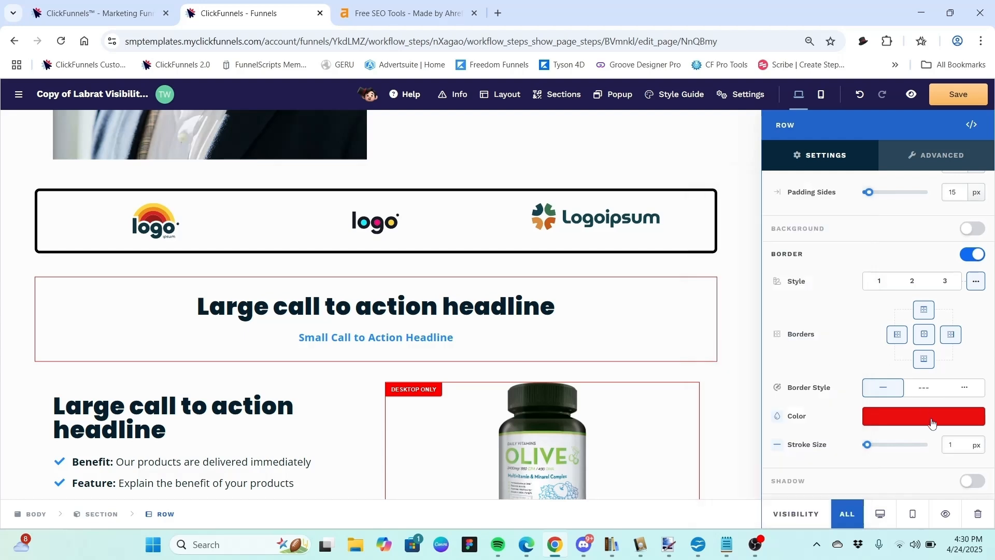
# Set the headline row border's stroke size to 10 px and round all of the row's corners by 10 px
pyautogui.click(959, 438)
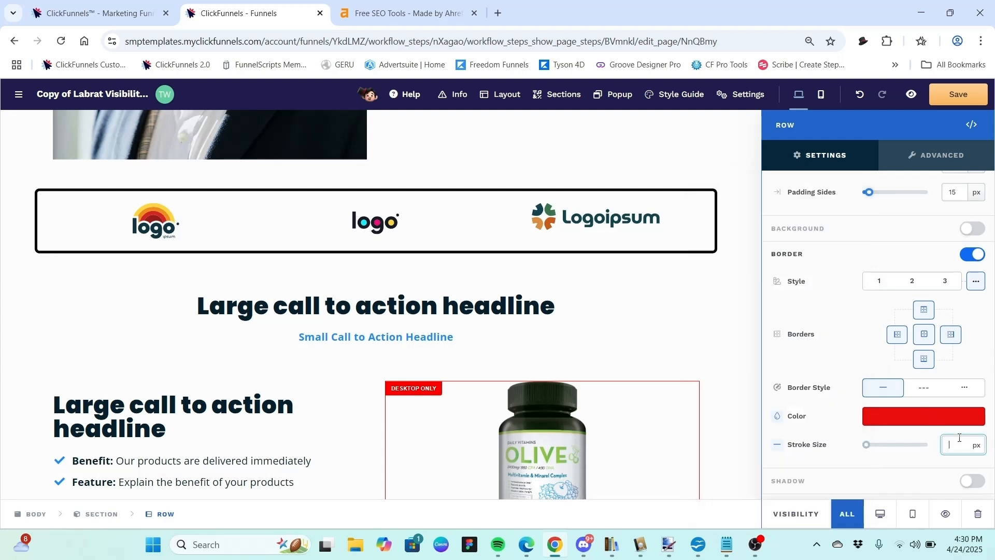
pyautogui.write('10')
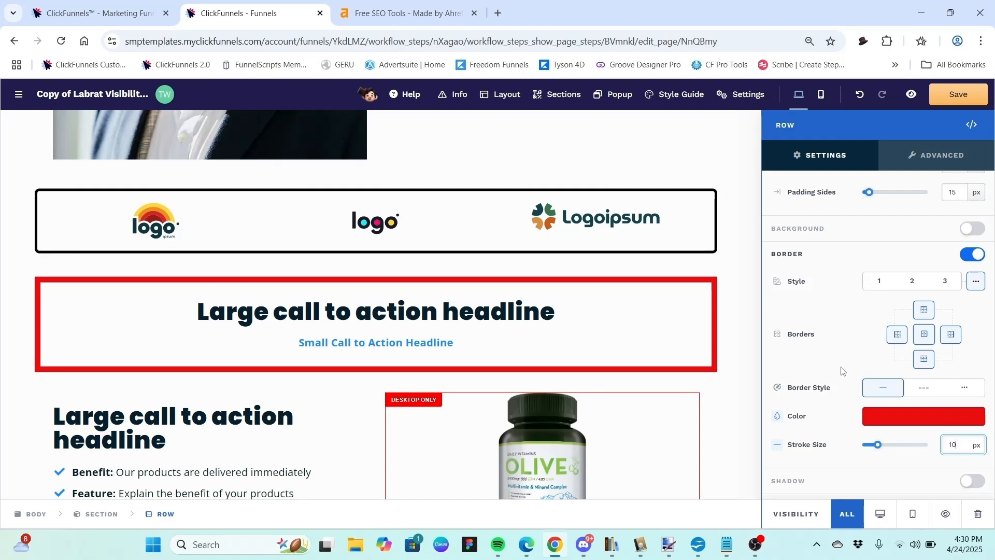
pyautogui.scroll(-1, 842, 371)
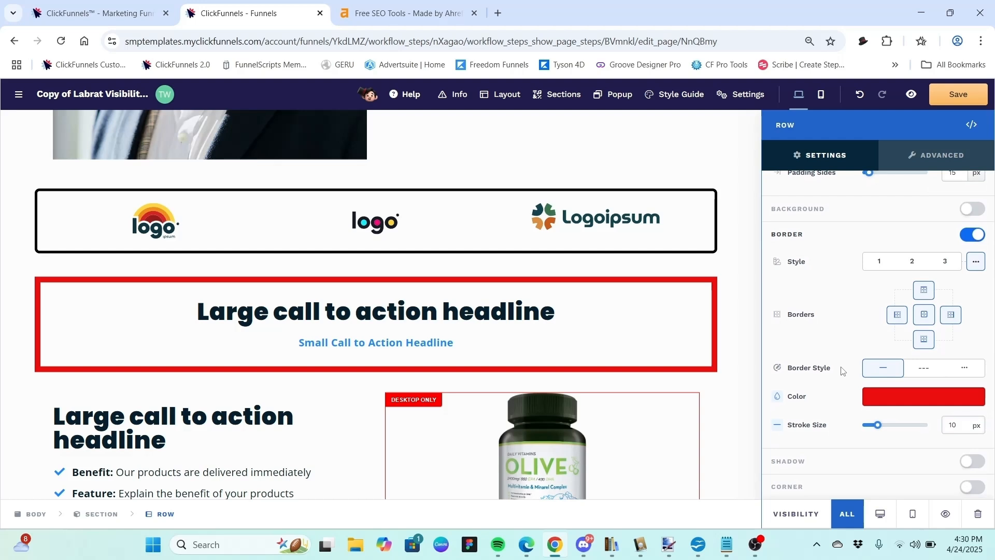
pyautogui.click(975, 487)
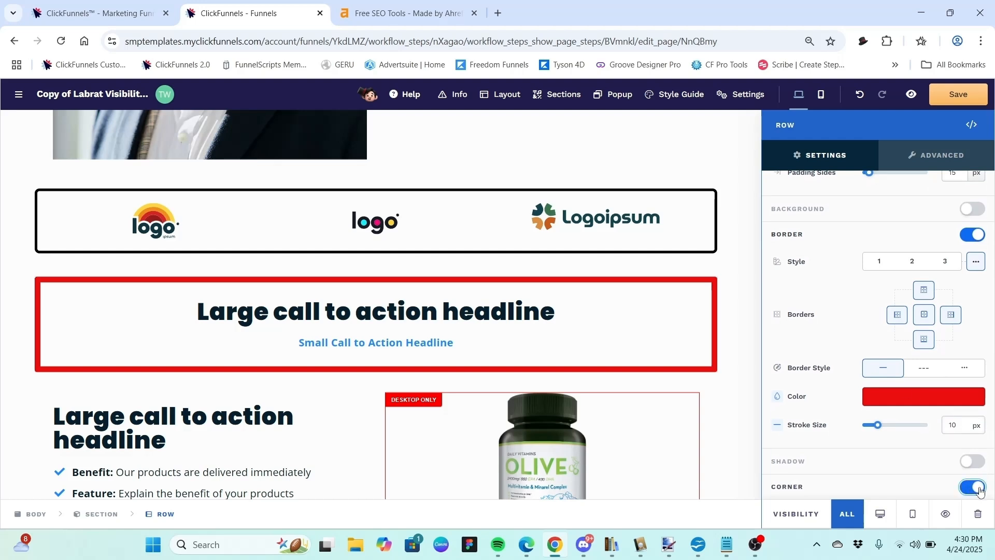
pyautogui.scroll(-3, 897, 461)
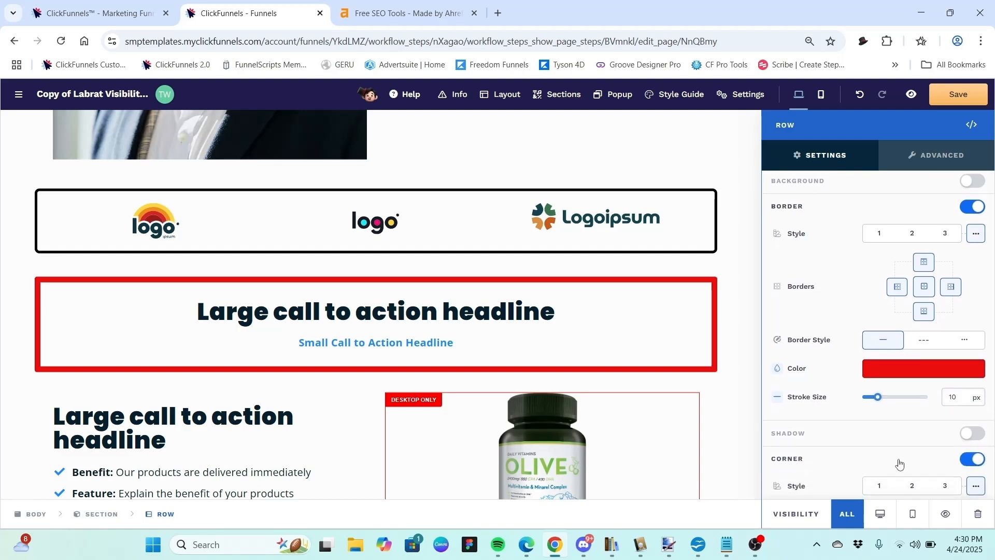
pyautogui.click(959, 445)
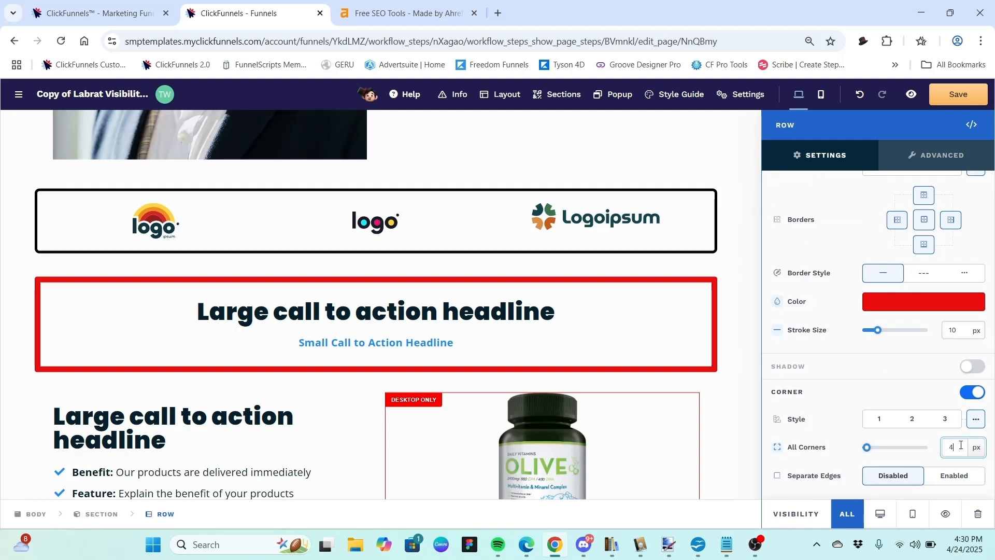
pyautogui.click(835, 252)
# Try the dashed and dotted styles on the headline row's border and set it back to solid
pyautogui.scroll(2, 834, 256)
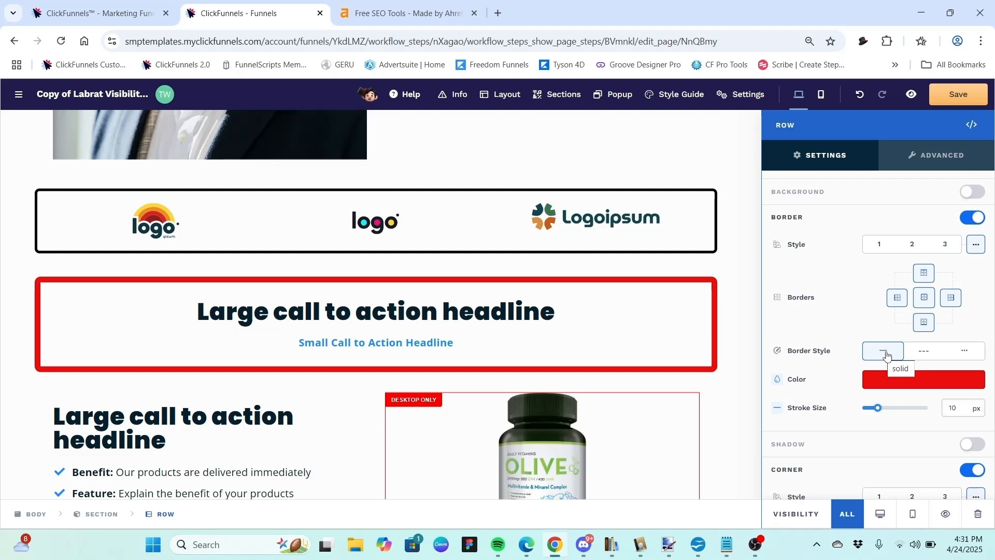
pyautogui.click(925, 353)
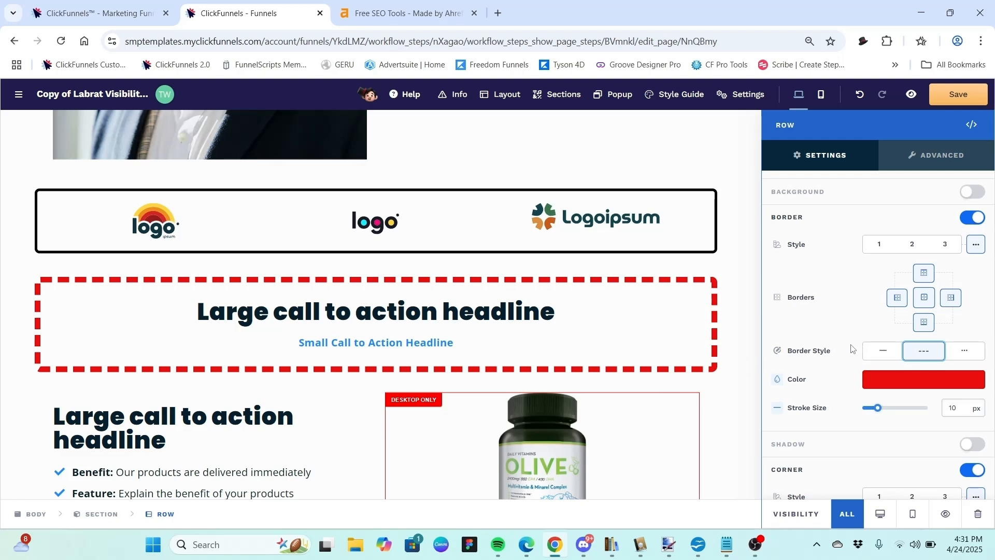
pyautogui.click(968, 354)
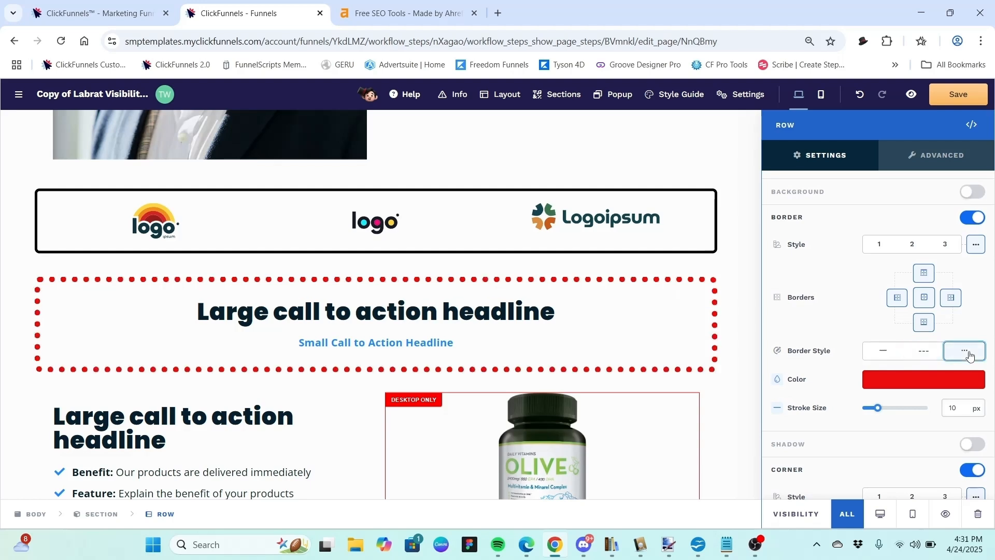
pyautogui.click(918, 353)
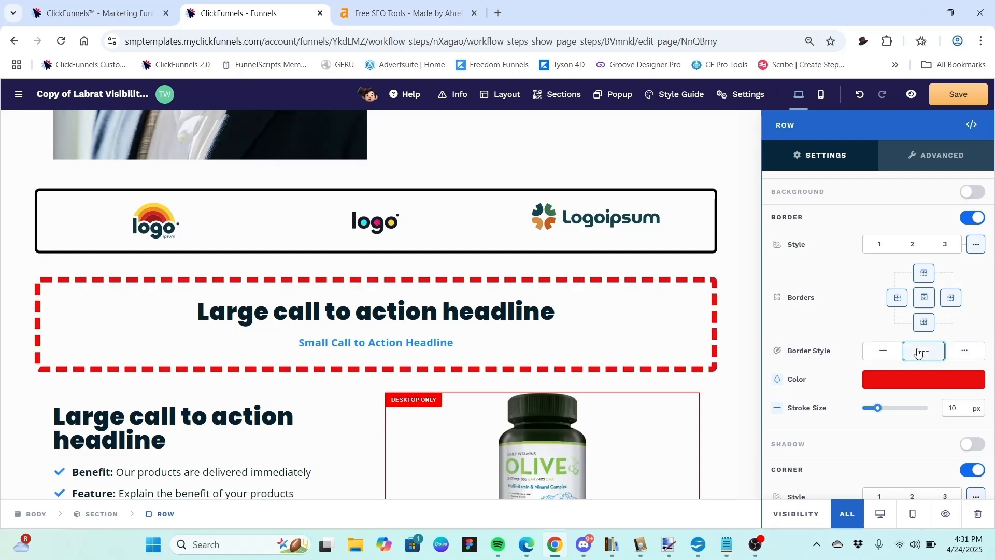
pyautogui.click(883, 352)
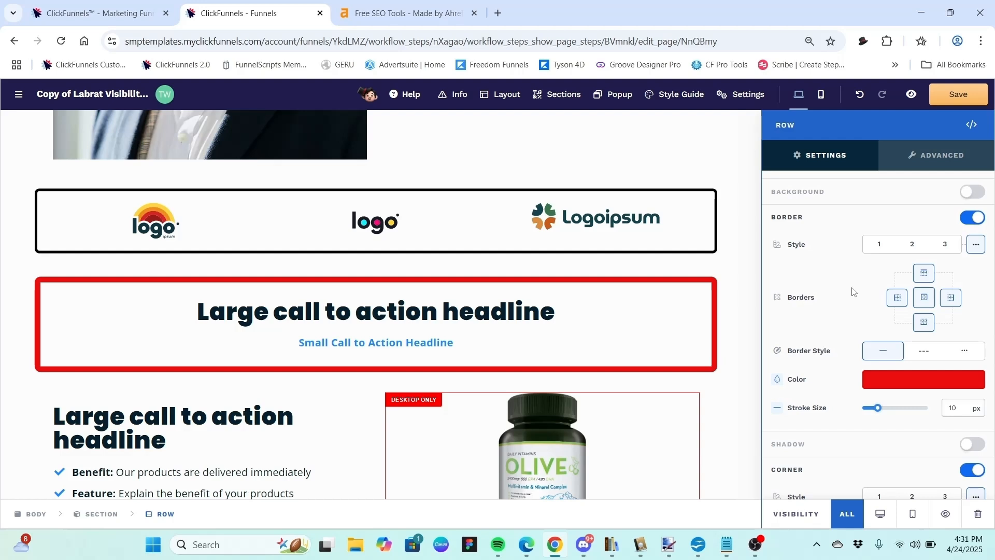
# Turn off the headline row's border and close the row settings
pyautogui.click(968, 221)
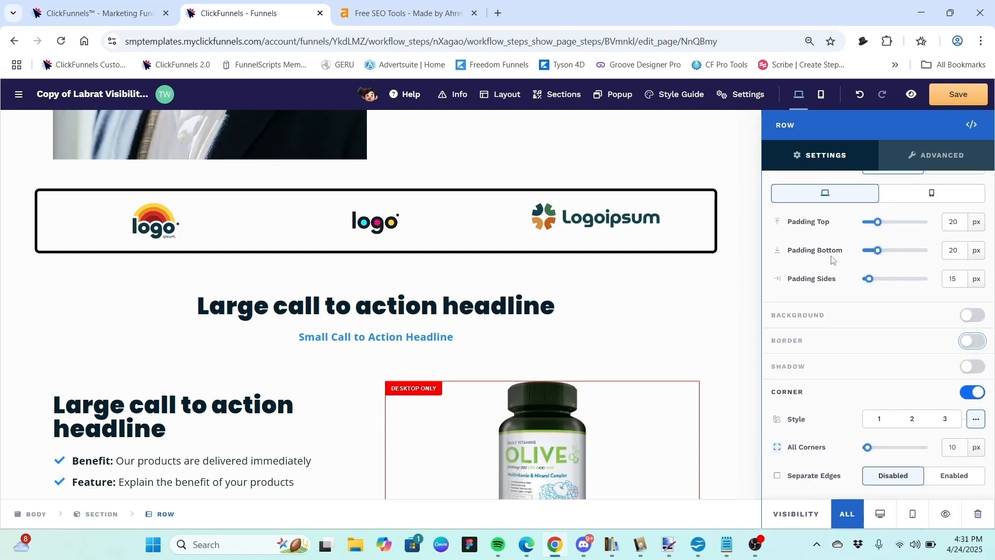
pyautogui.click(704, 323)
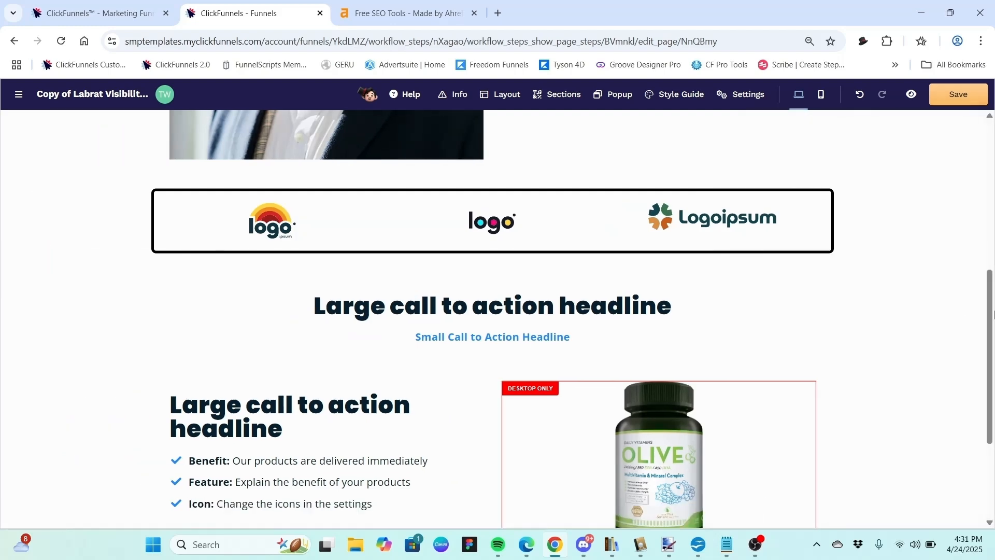
pyautogui.moveTo(988, 321); pyautogui.dragTo(991, 163)
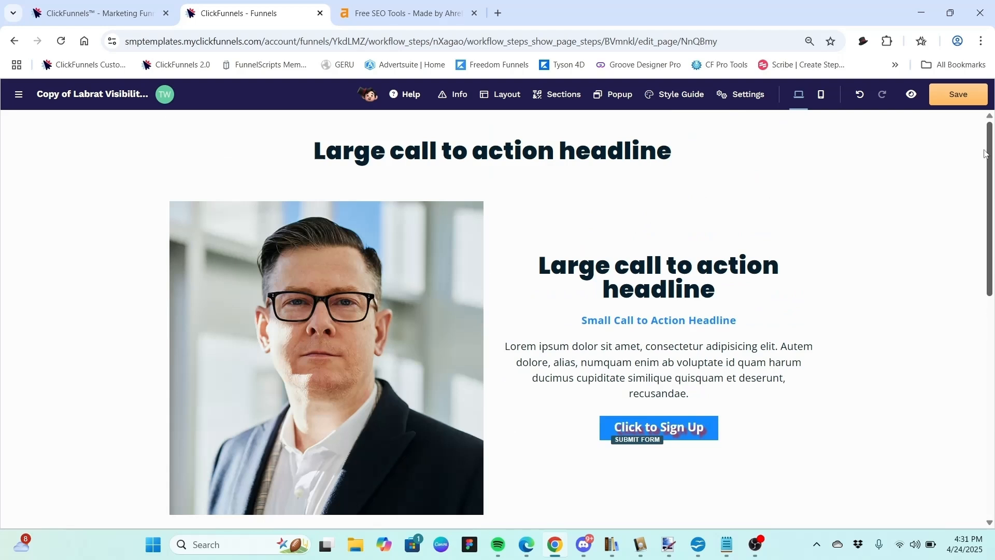